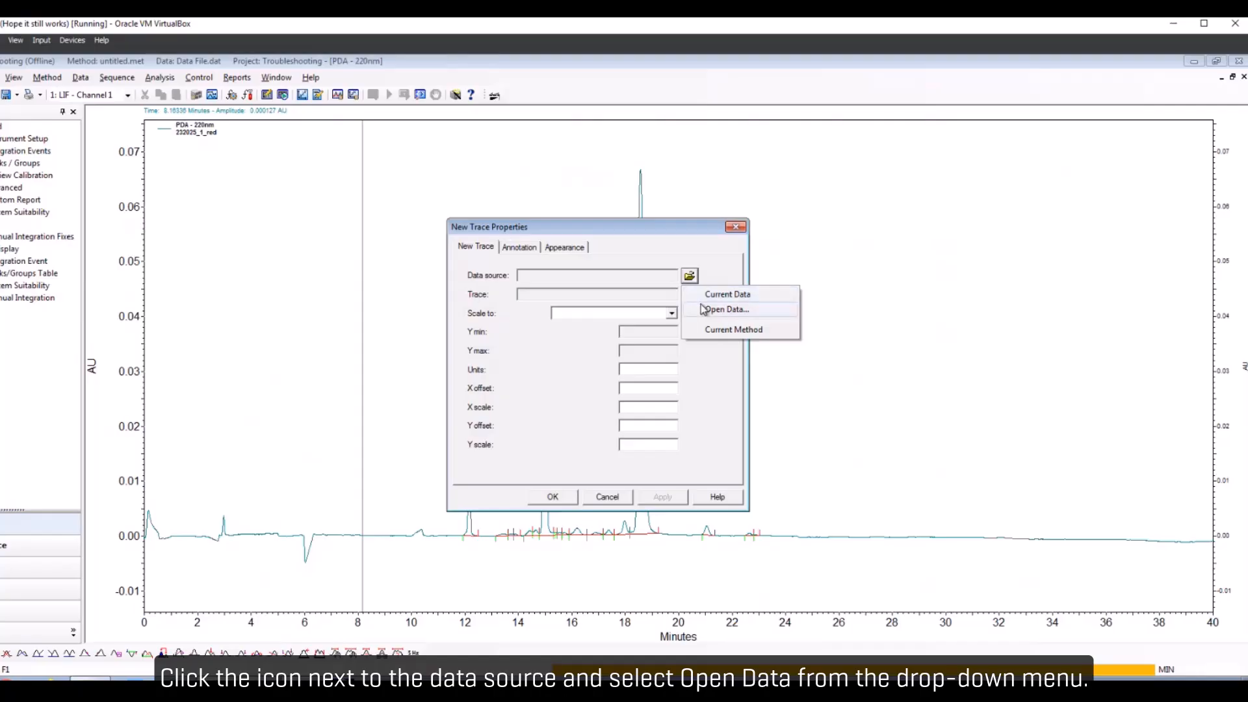
# Add the PDA - 220nm trace from Blank.dat as an overlay on the current electropherogram
pyautogui.click(706, 309)
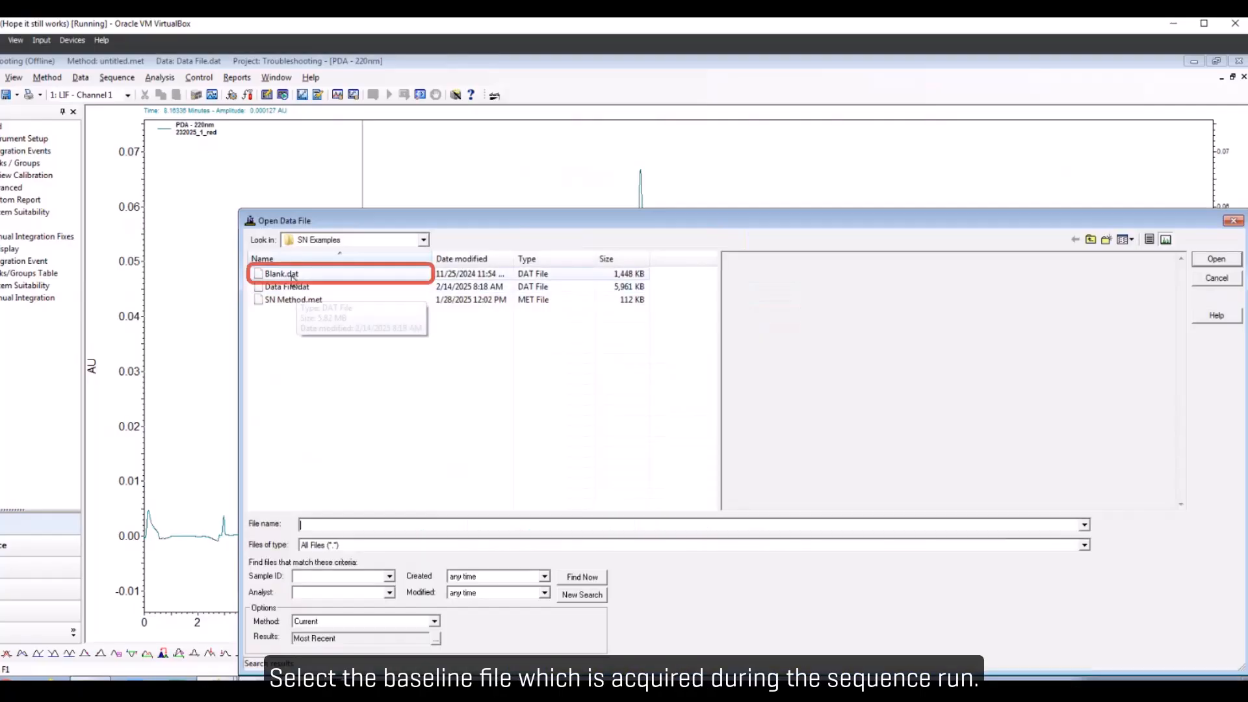
pyautogui.doubleClick(292, 275)
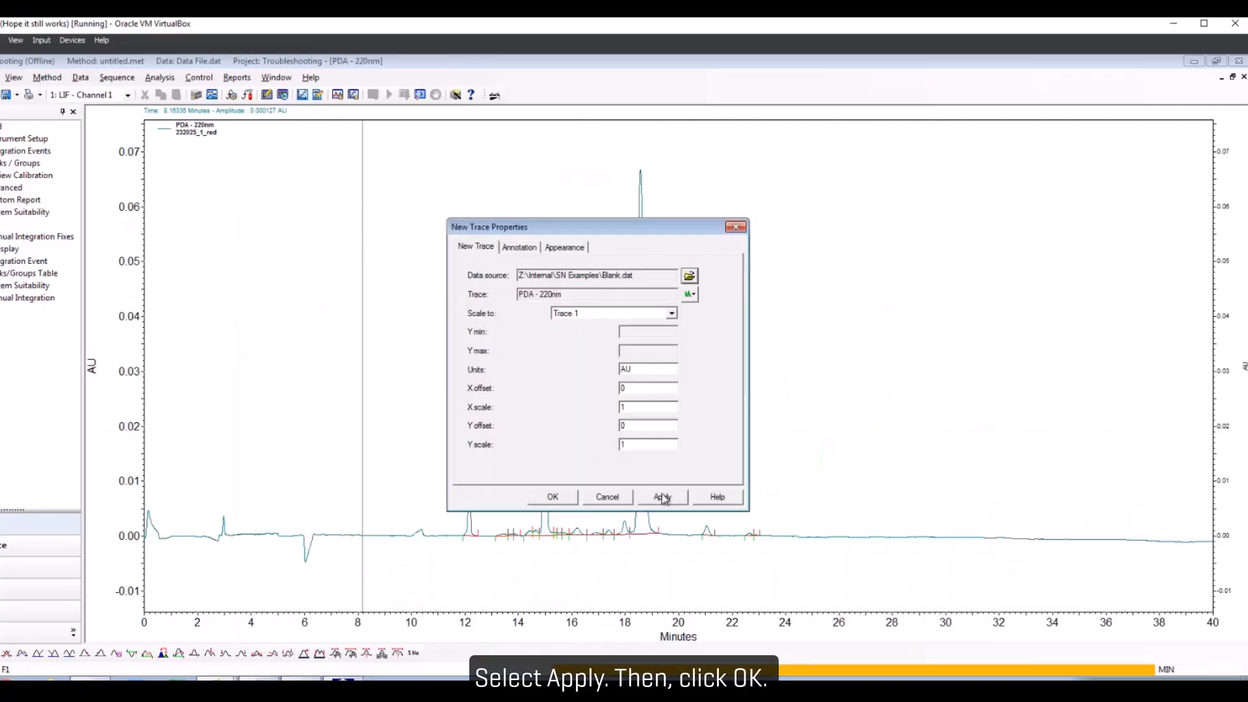
pyautogui.click(663, 498)
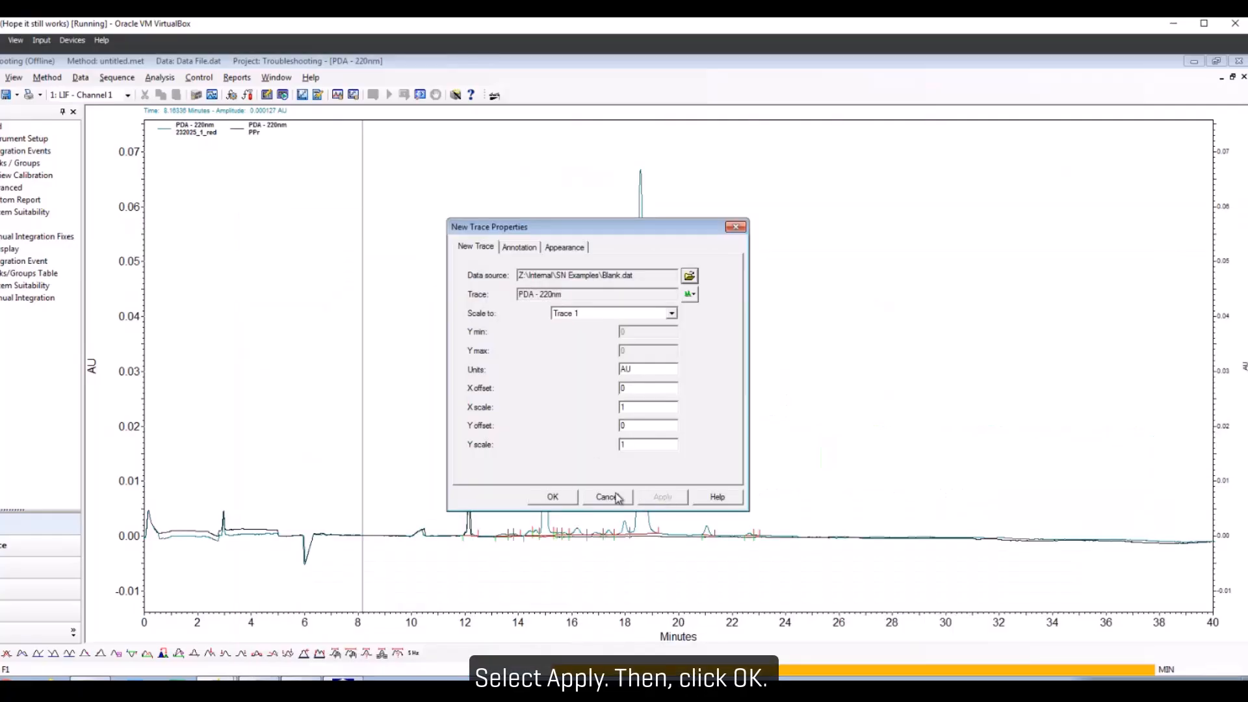
pyautogui.click(551, 497)
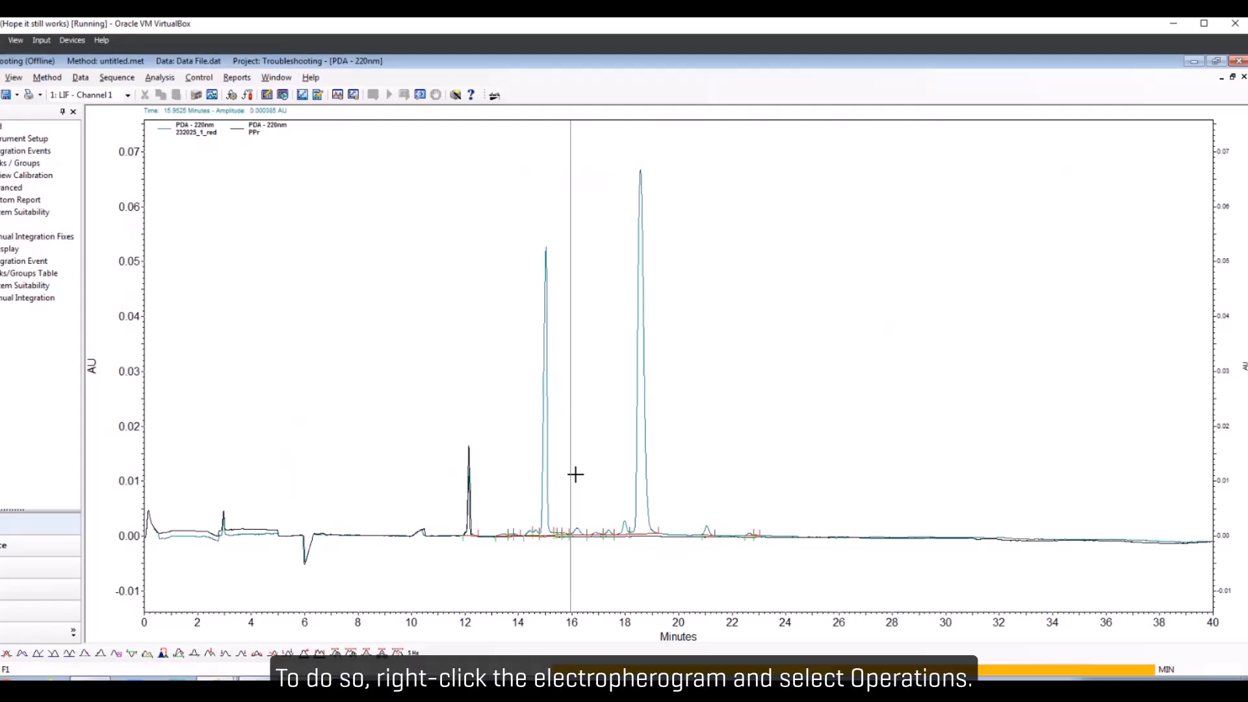
# Stack the two traces with a Y offset of 0.01 AU
pyautogui.rightClick(491, 377)
pyautogui.moveTo(533, 505)
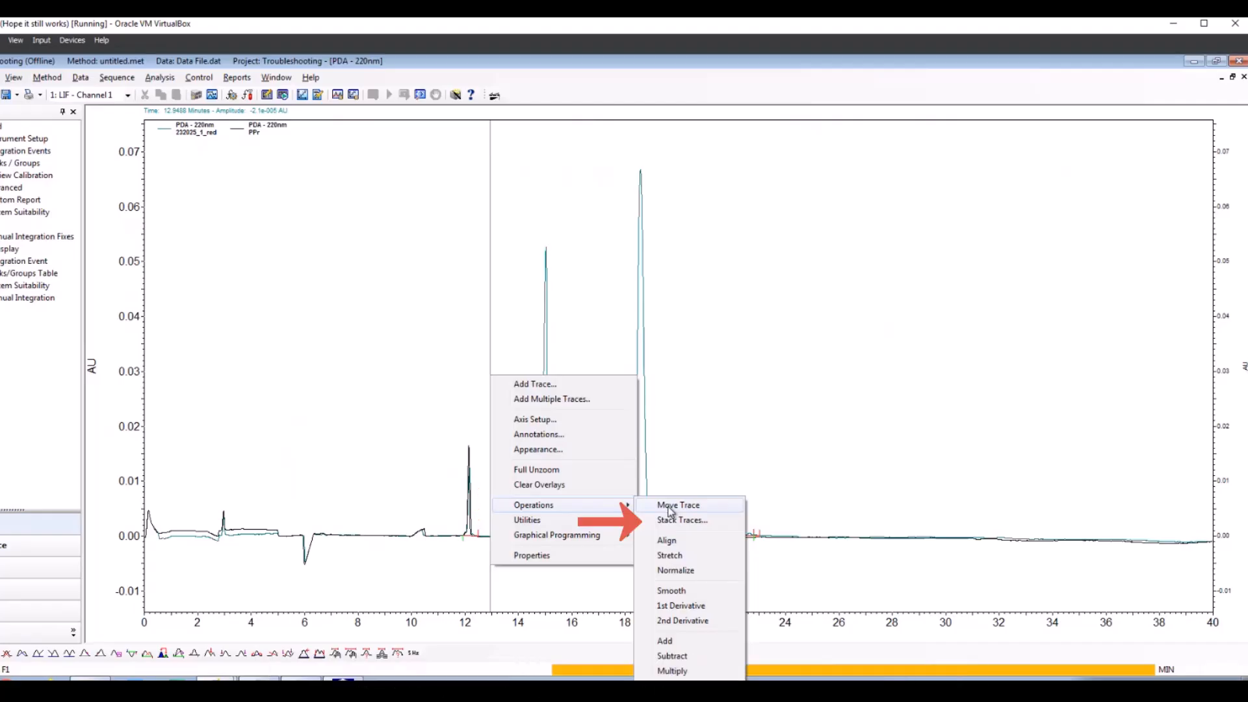
pyautogui.click(681, 520)
pyautogui.click(564, 387)
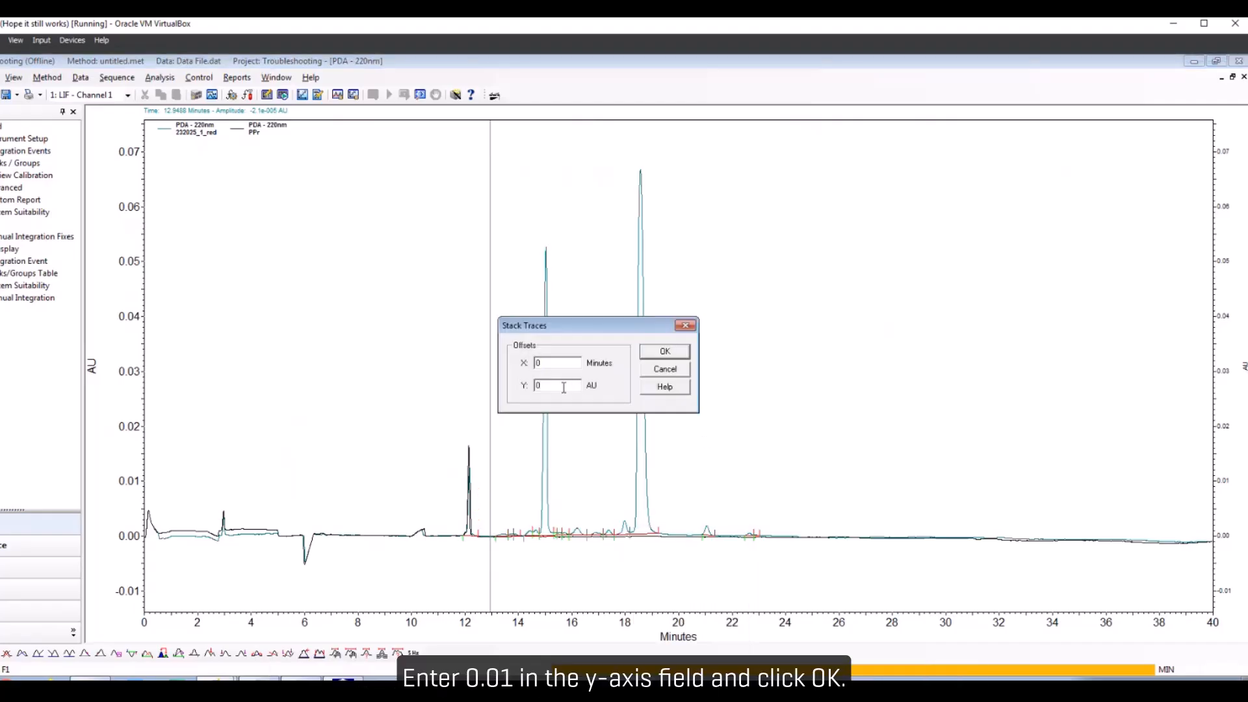
pyautogui.write('.01')
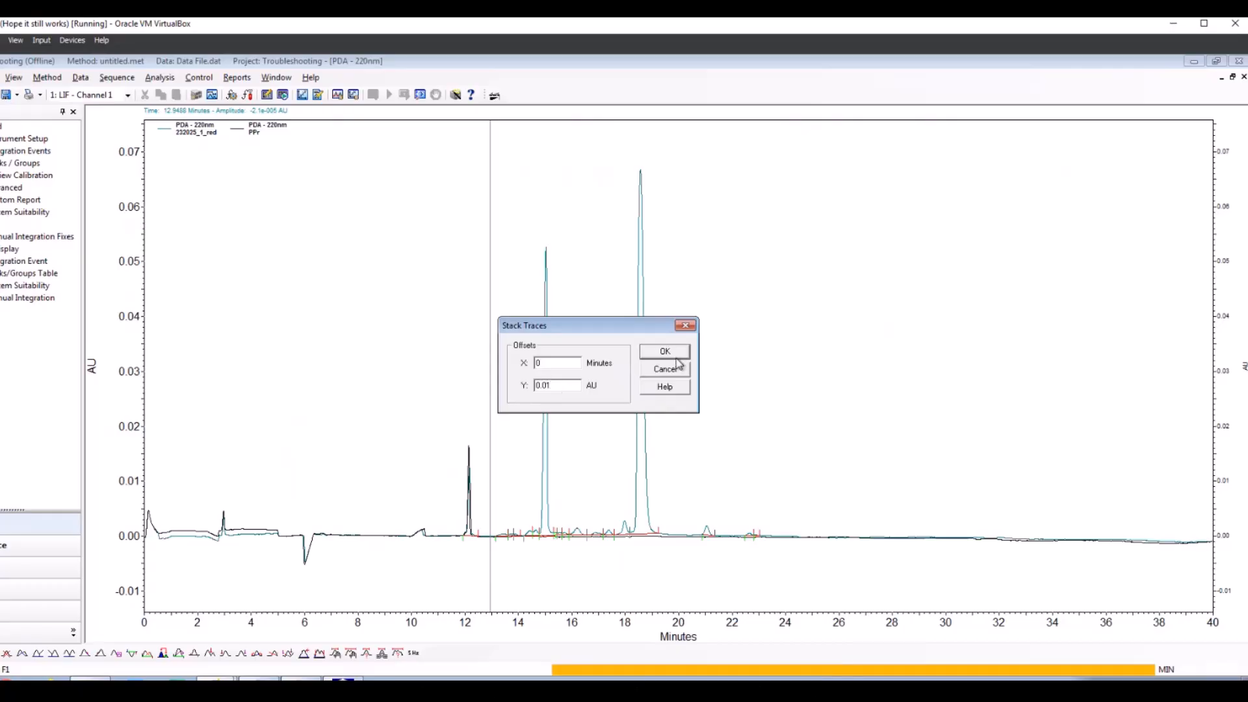
pyautogui.click(676, 357)
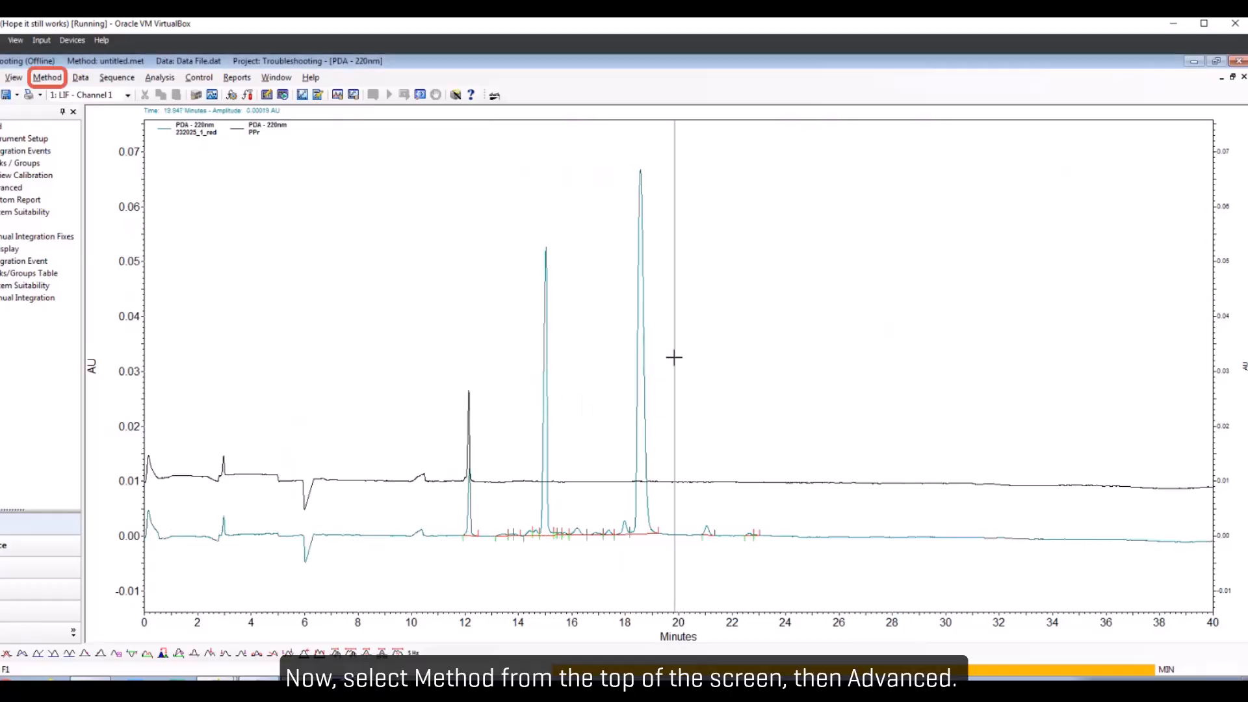
# Open the Capillary/Performance settings in the advanced method options to check them
pyautogui.click(47, 78)
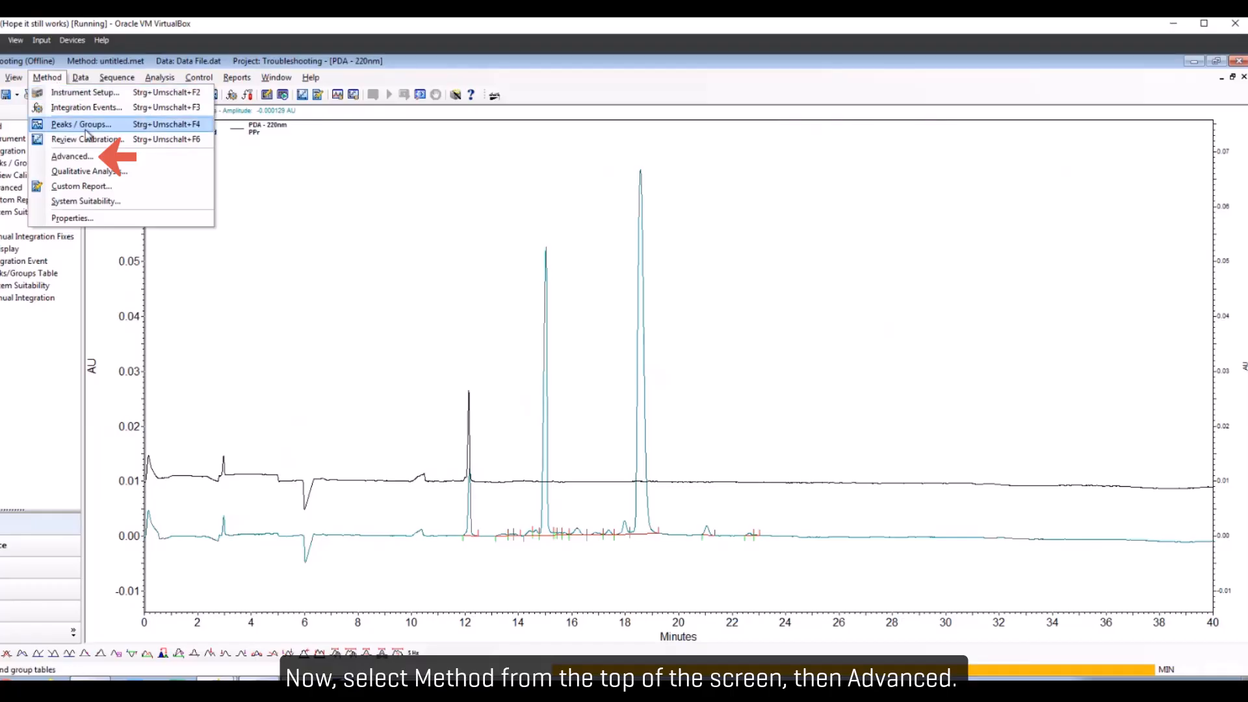
pyautogui.click(90, 159)
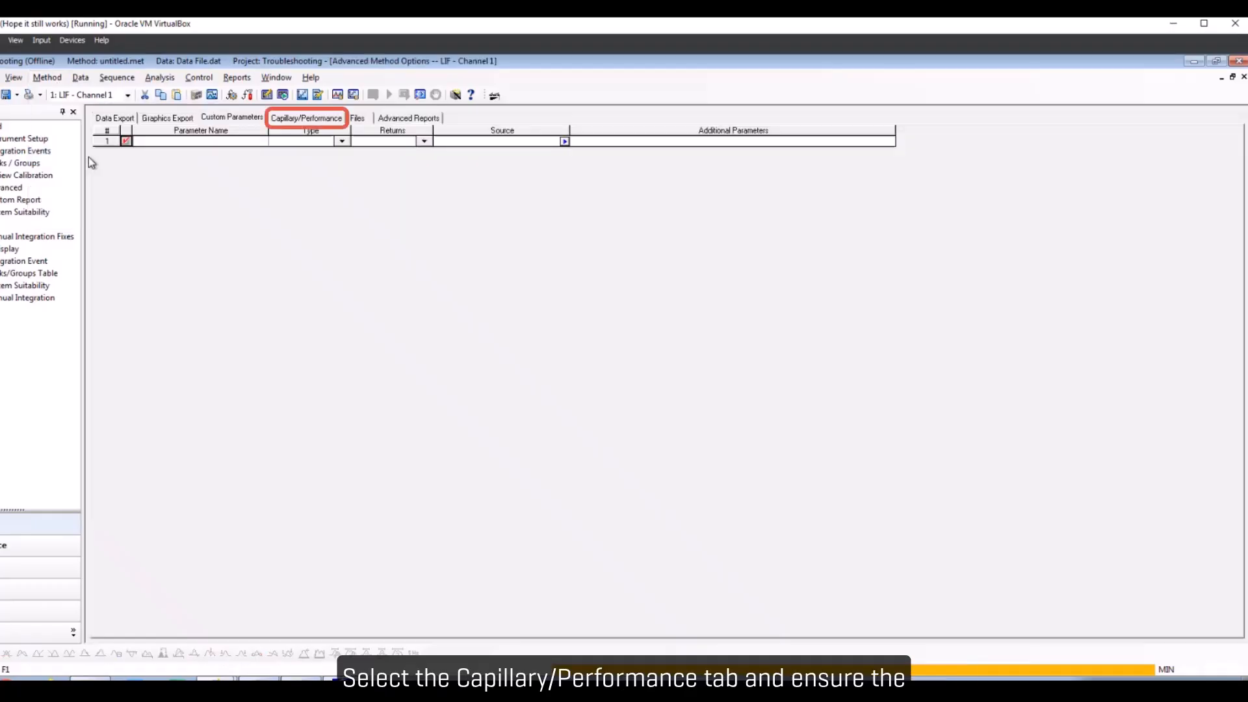
pyautogui.click(308, 118)
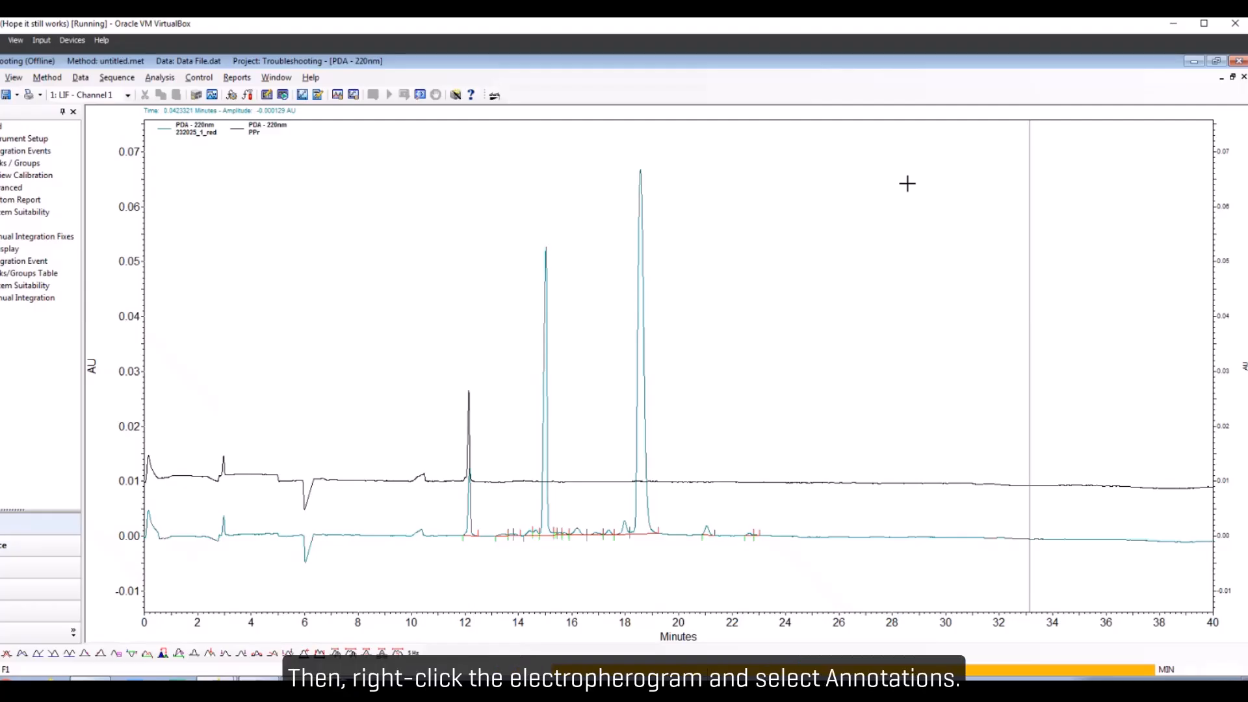
# Add the Width at 50% height peak annotation and apply it to all traces
pyautogui.rightClick(461, 236)
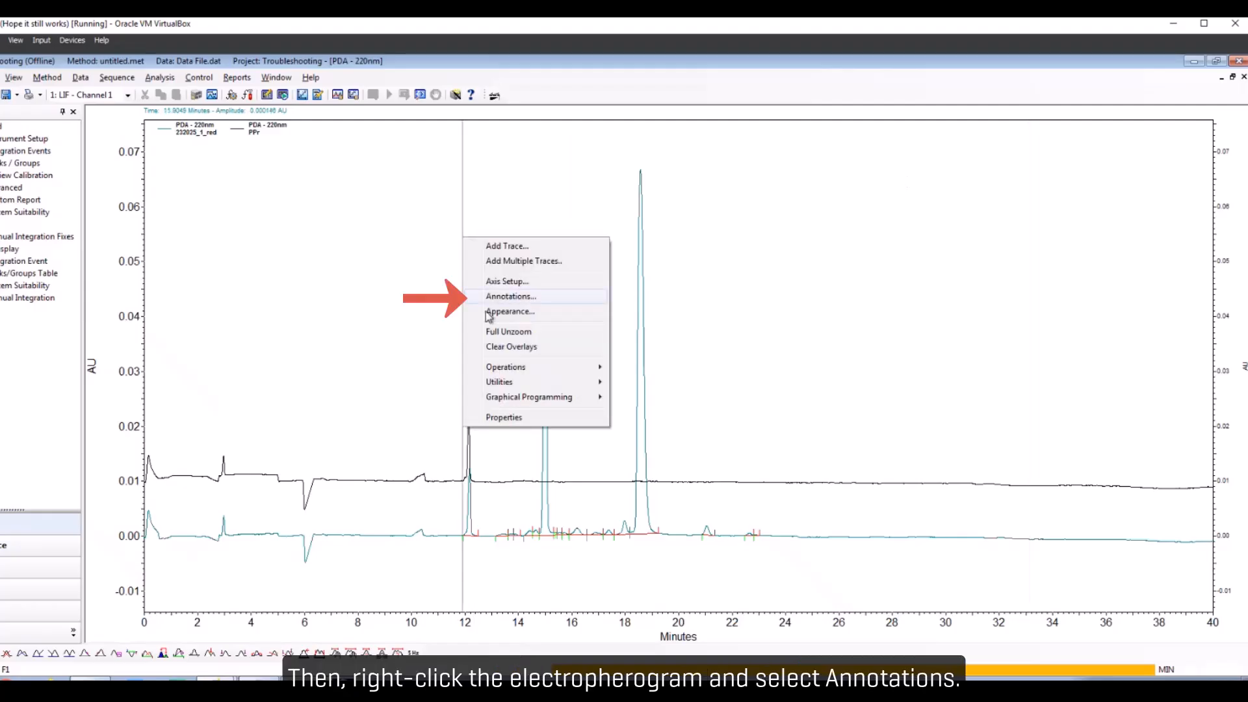
pyautogui.click(491, 298)
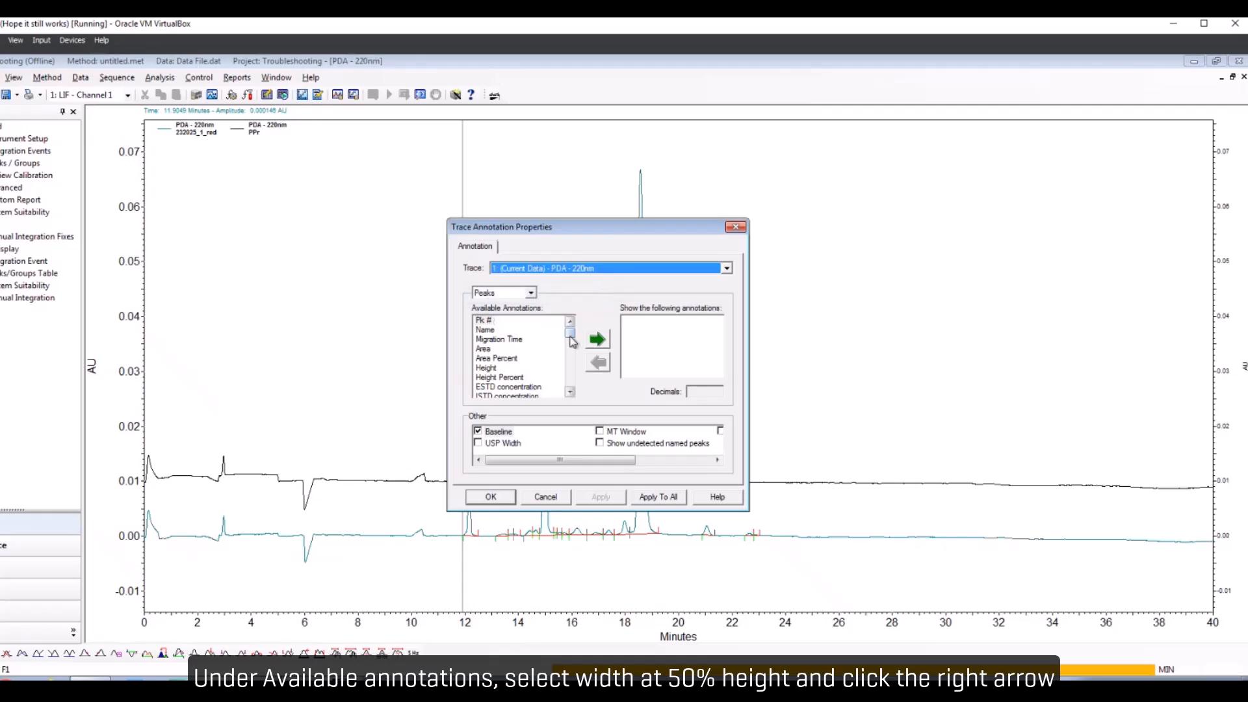
pyautogui.scroll(-6, 520, 351)
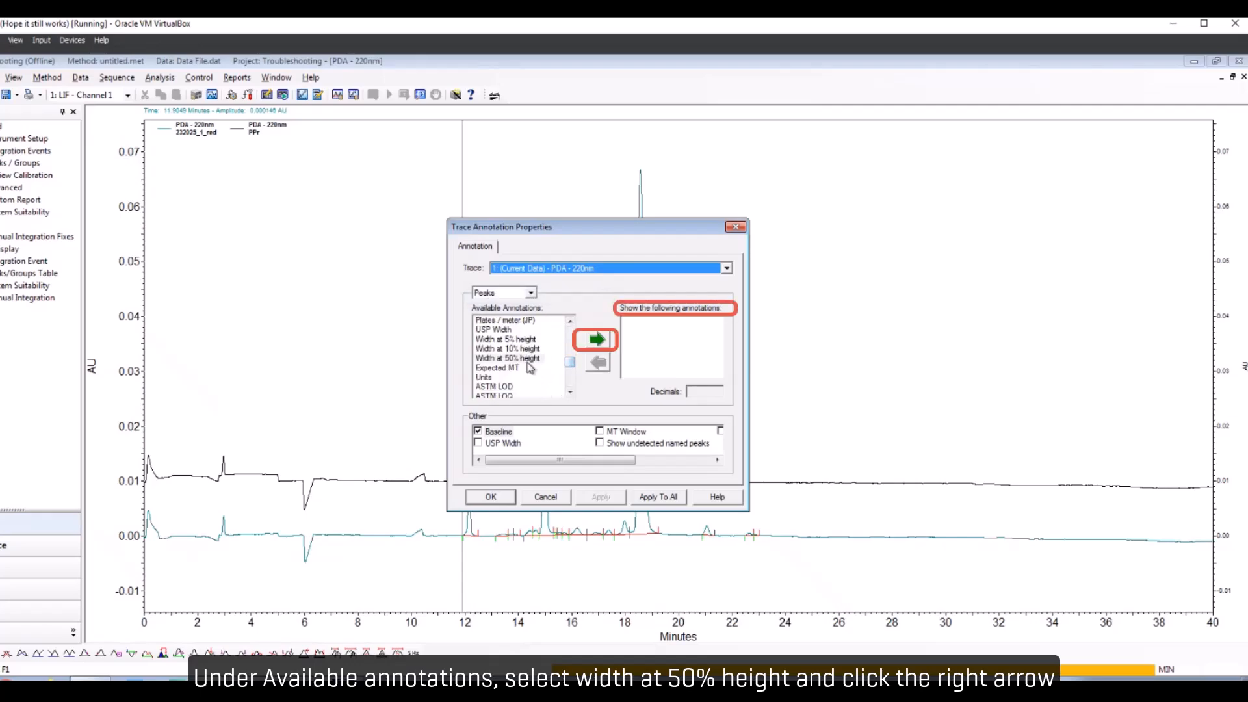
pyautogui.doubleClick(526, 359)
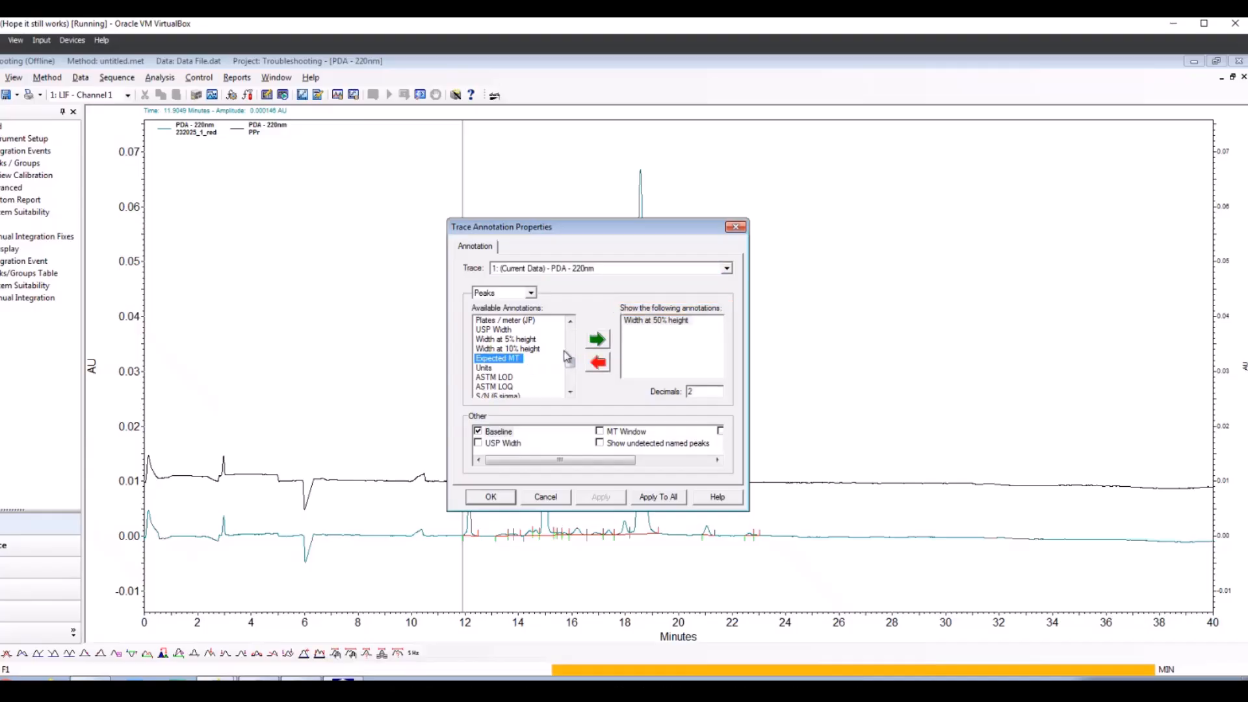
pyautogui.click(660, 498)
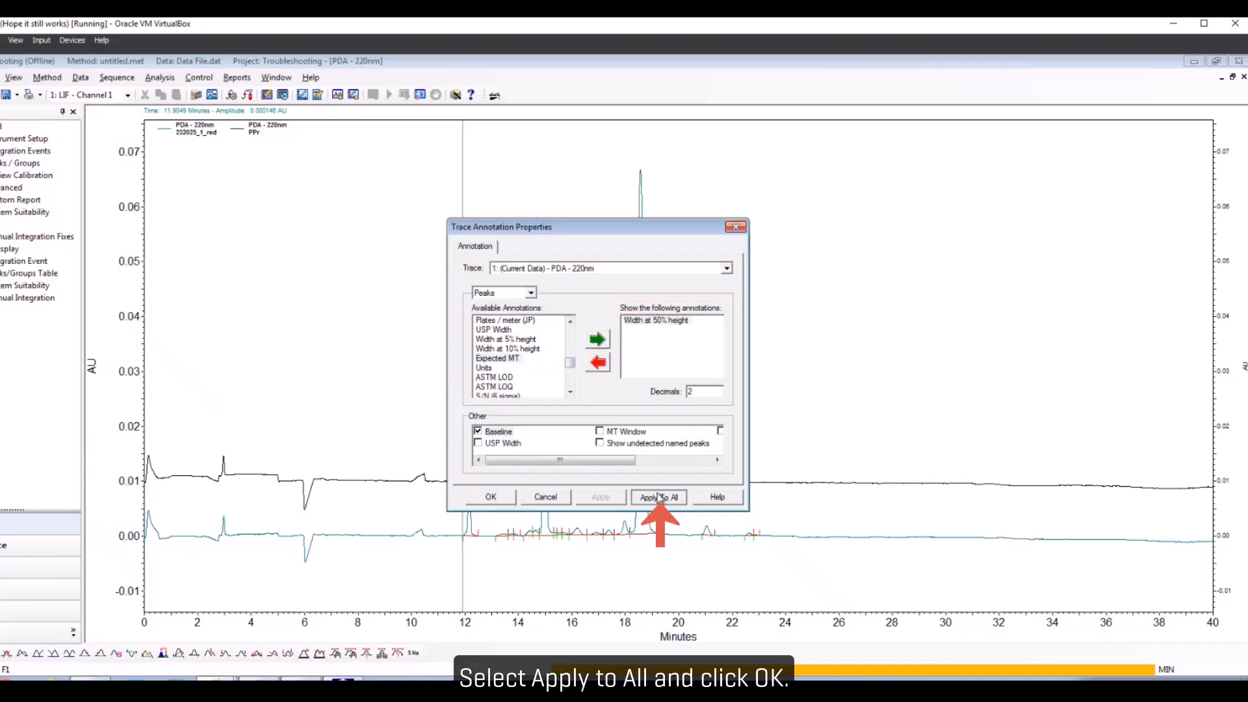
pyautogui.click(476, 498)
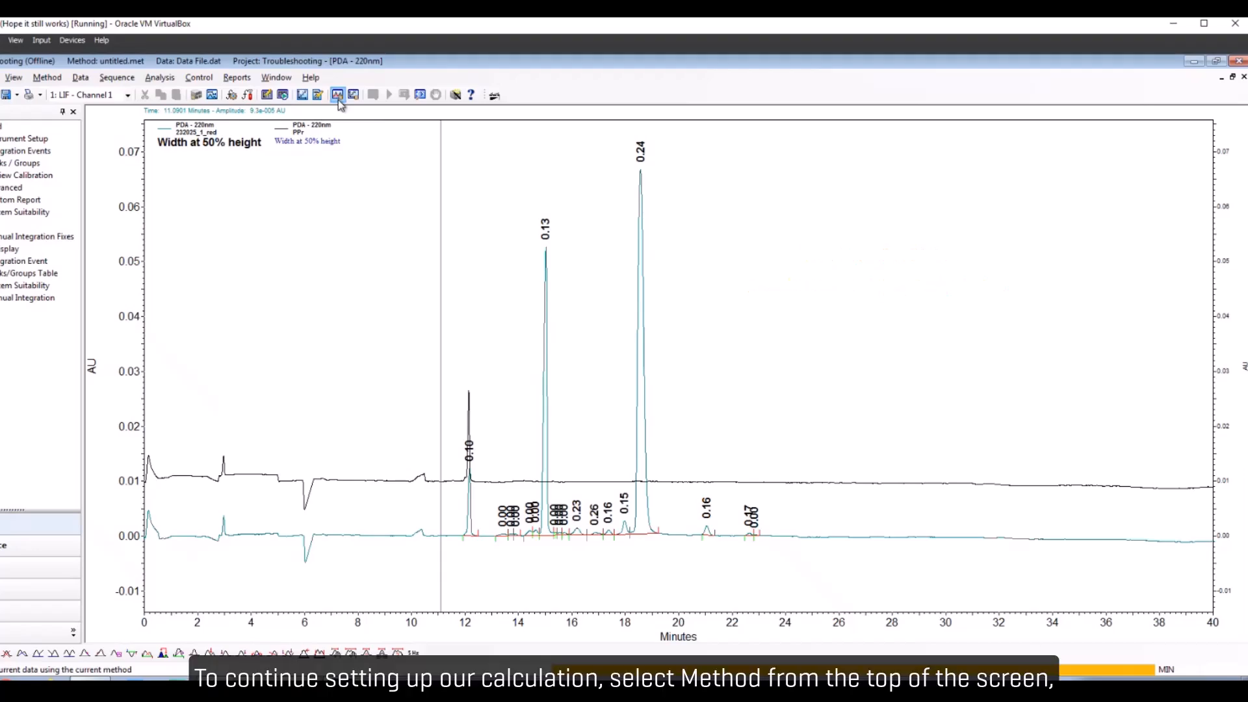
# Create a custom parameter in the advanced method options named S/N EuPharm, with type Per-peak and return value Number
pyautogui.click(47, 77)
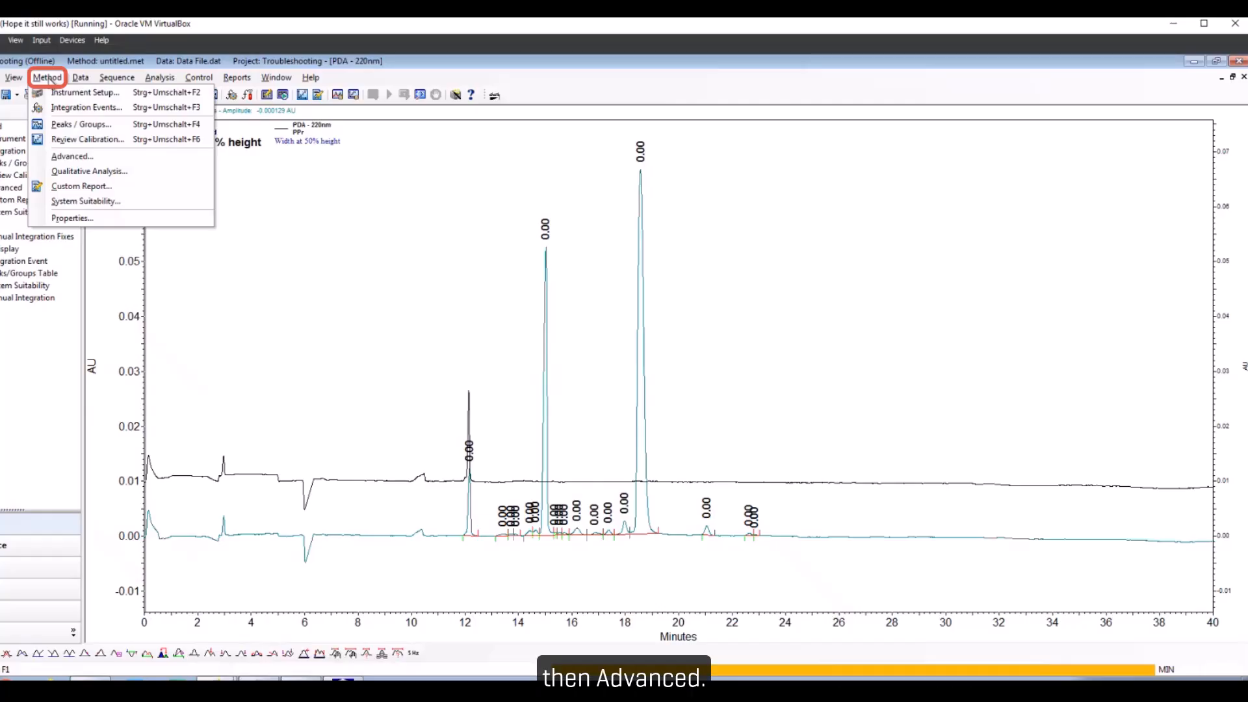
pyautogui.click(80, 158)
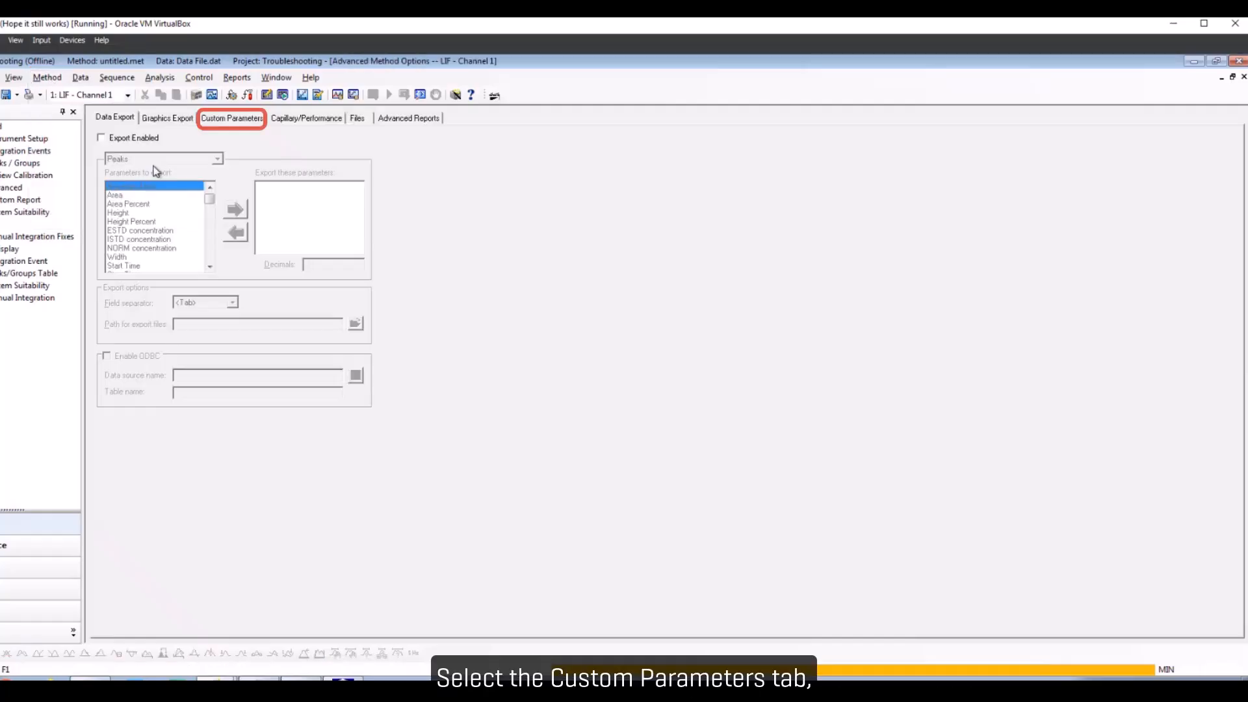
pyautogui.click(240, 119)
pyautogui.click(202, 141)
pyautogui.write('S/N Eupharm')
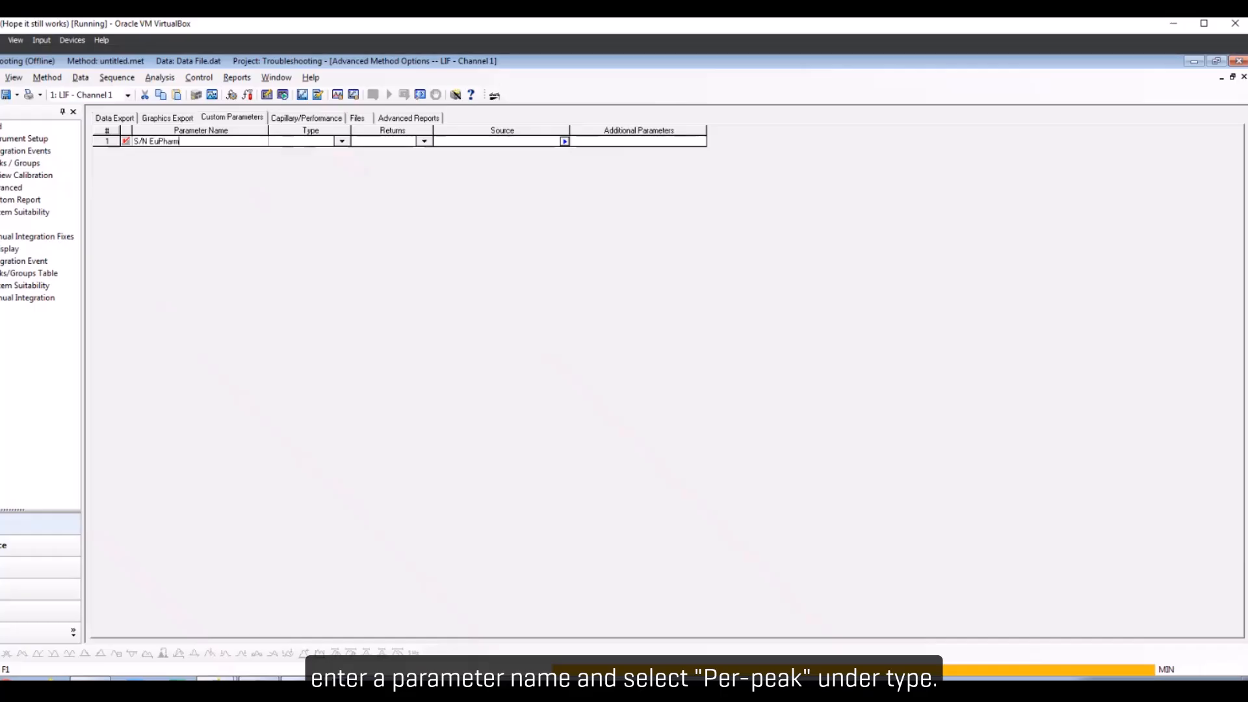
pyautogui.click(341, 141)
pyautogui.click(335, 148)
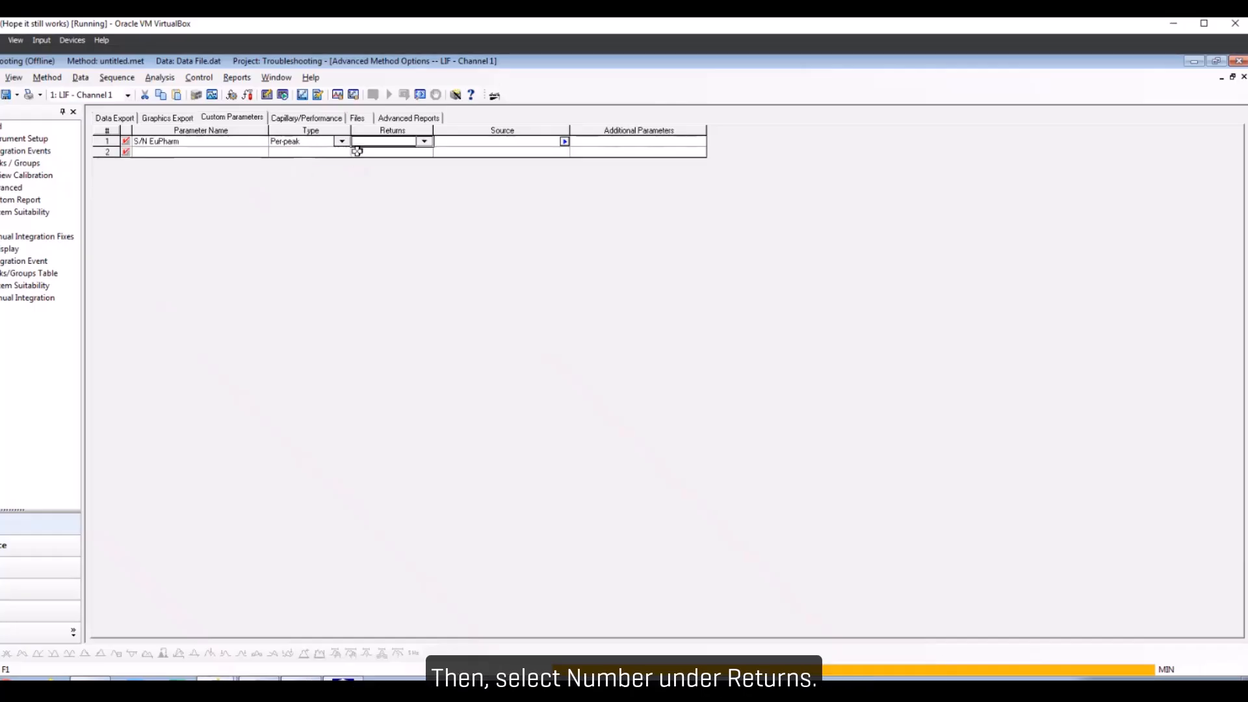
pyautogui.click(424, 141)
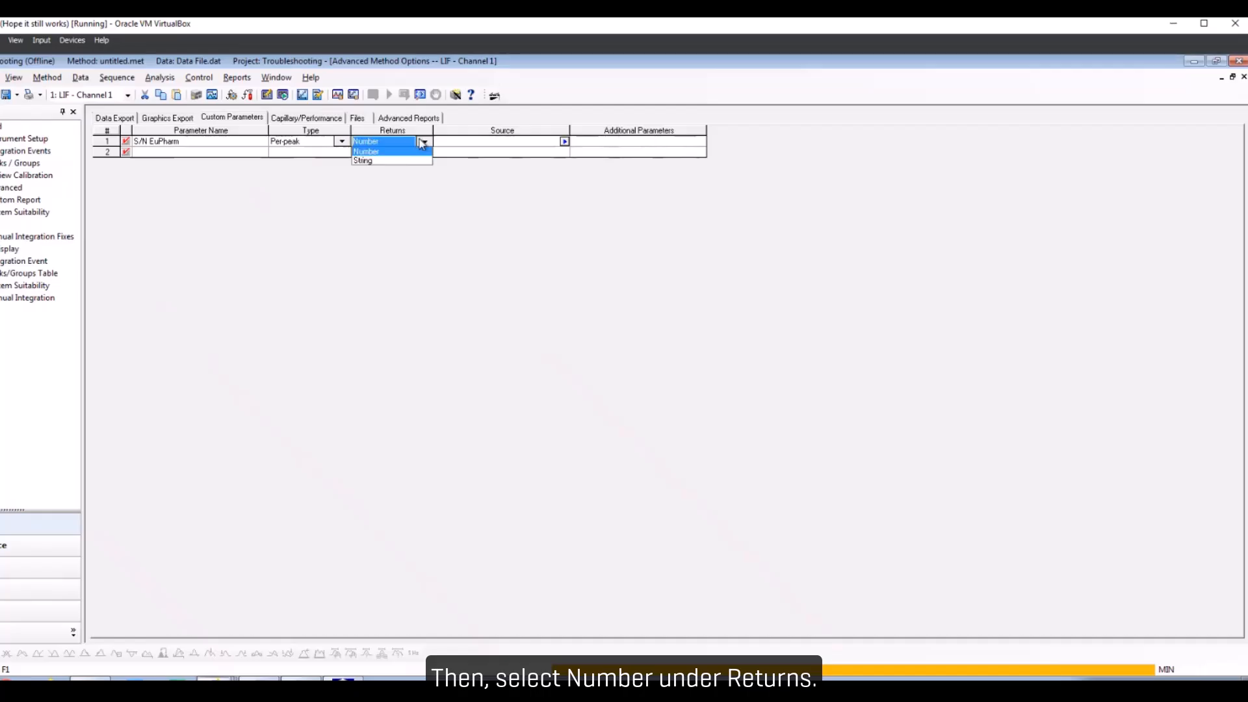
pyautogui.click(373, 153)
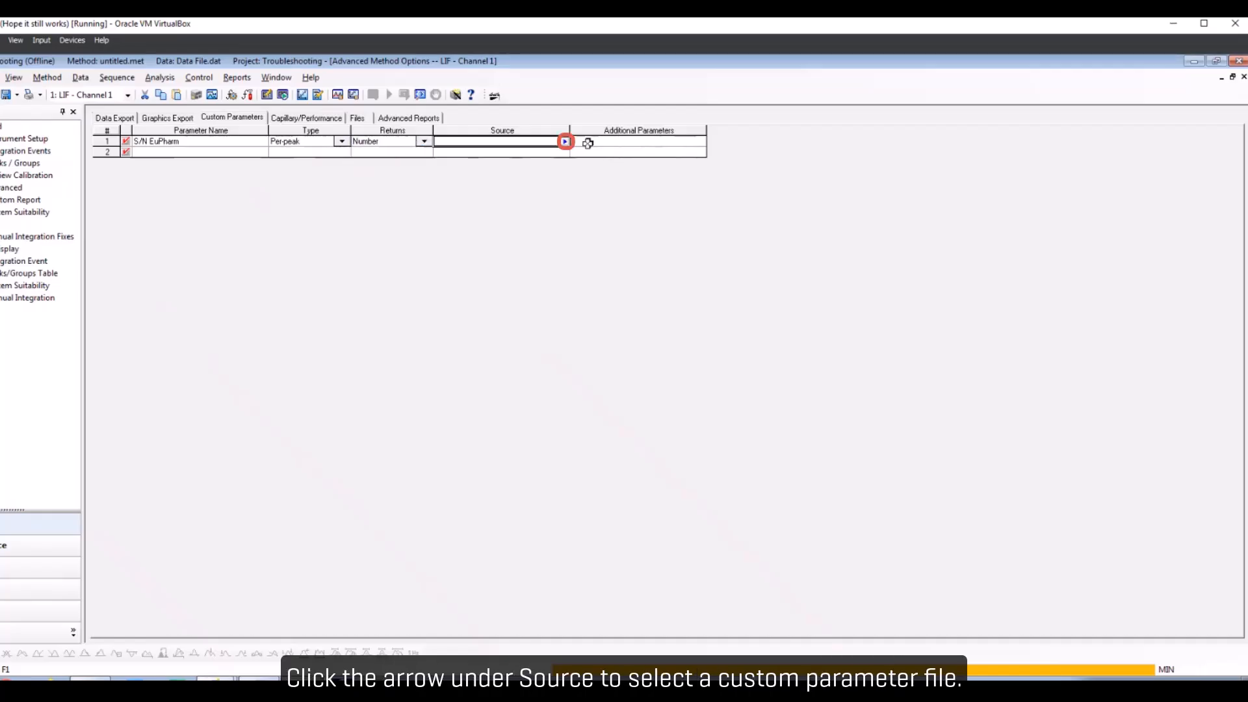
# Set the S/N EuPharm parameter's source to be computed using SignalNoise.dll from the C:\32Karat folder
pyautogui.click(564, 141)
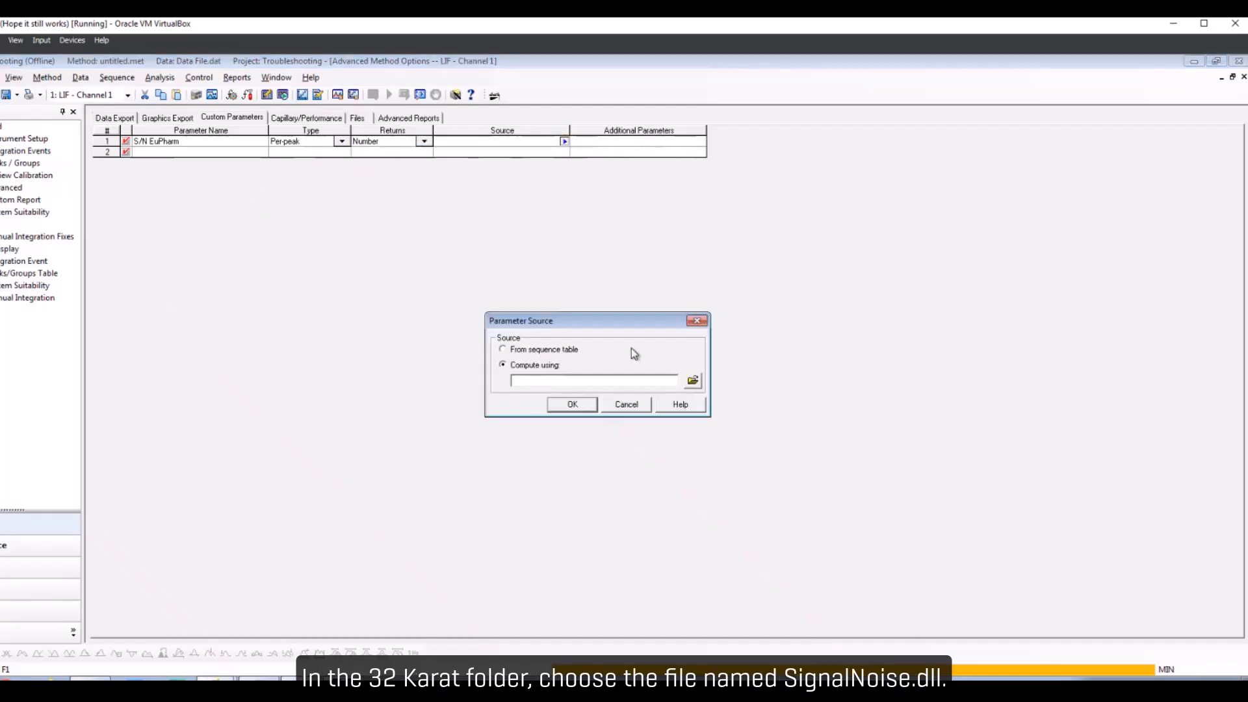
pyautogui.click(693, 380)
pyautogui.click(423, 239)
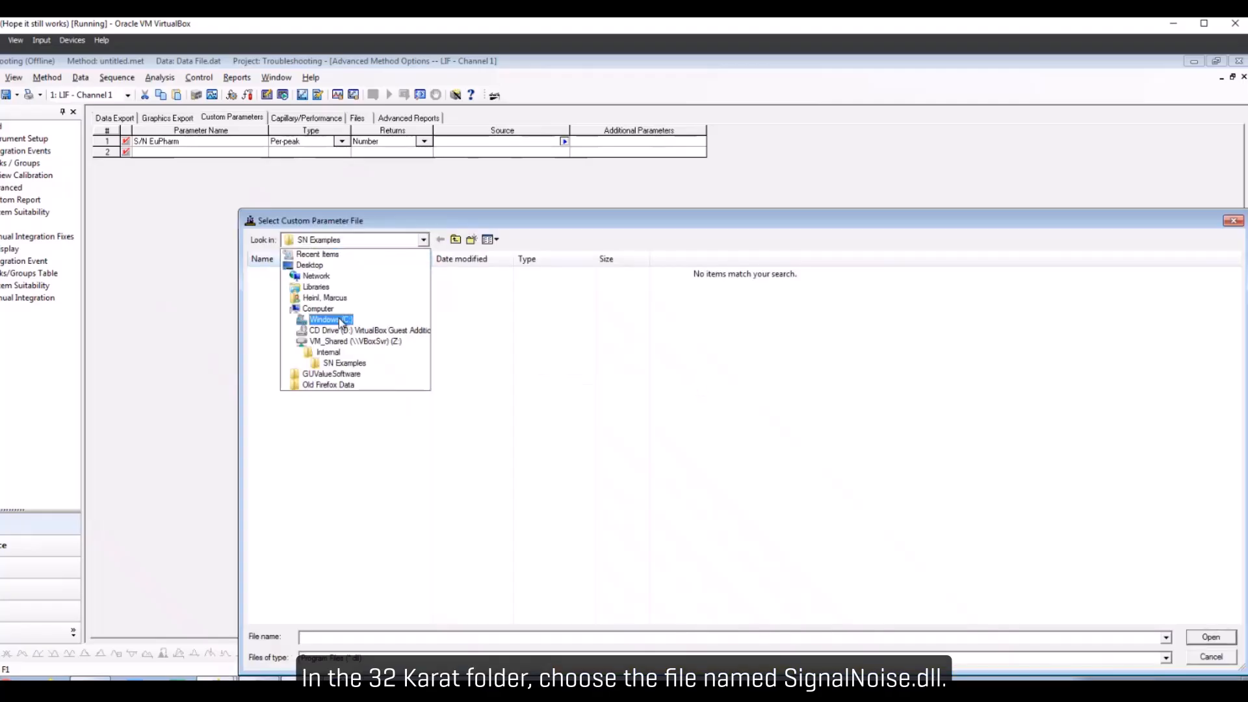
pyautogui.click(333, 321)
pyautogui.doubleClick(288, 275)
pyautogui.press('s')
pyautogui.press('s')
pyautogui.press('s')
pyautogui.press('s')
pyautogui.press('s')
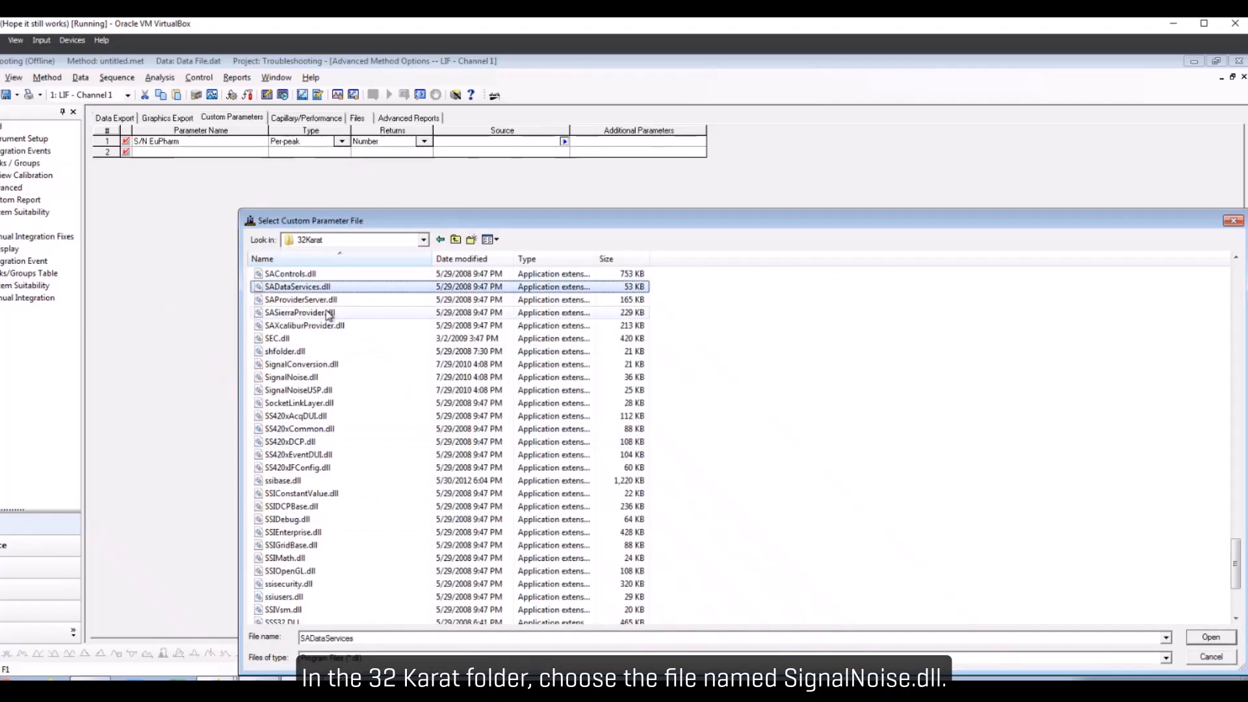
pyautogui.click(292, 377)
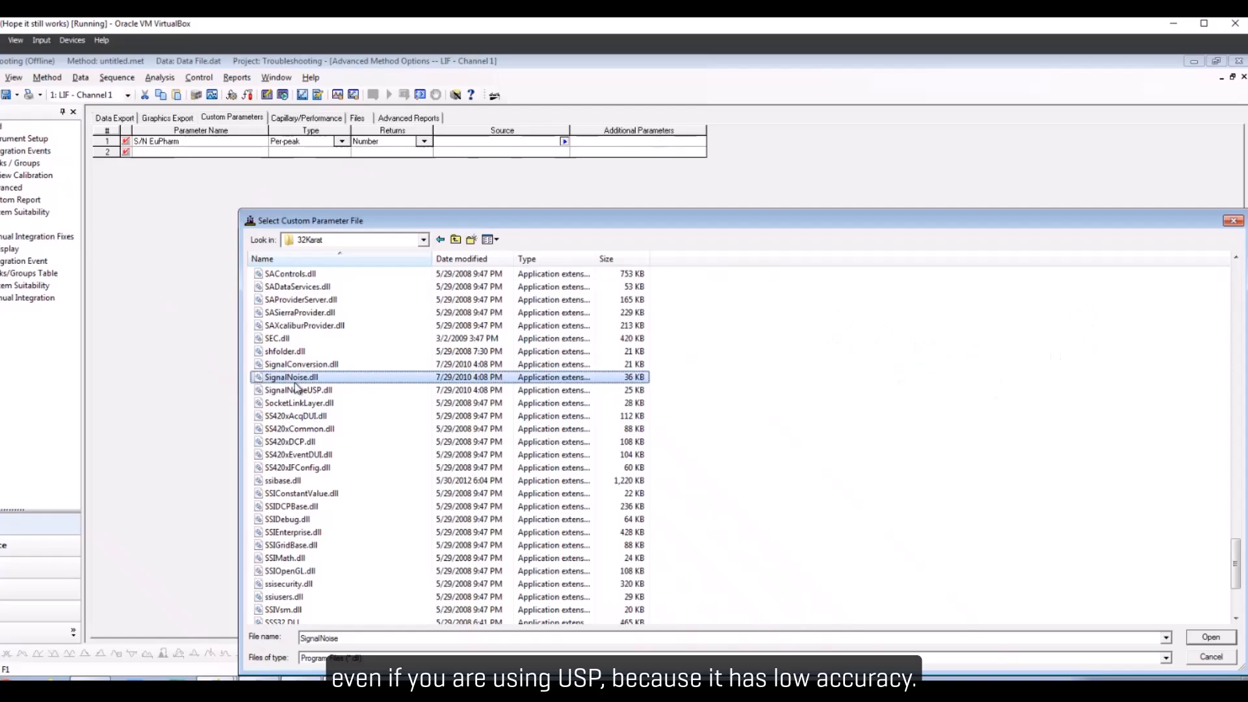
pyautogui.doubleClick(292, 380)
pyautogui.click(573, 409)
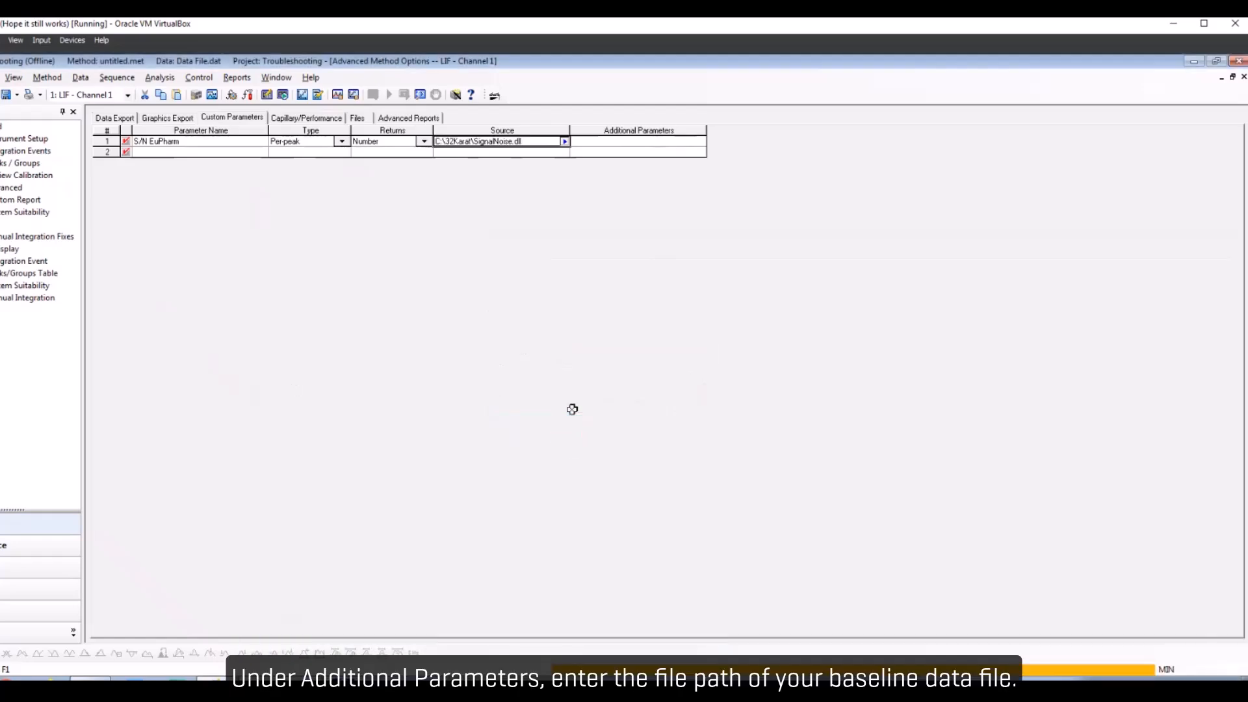
# Enter Z:\Internal\SN Examples\blank.dat as the parameter's additional parameters and reanalyze the current data with the method
pyautogui.click(603, 142)
pyautogui.click(604, 142)
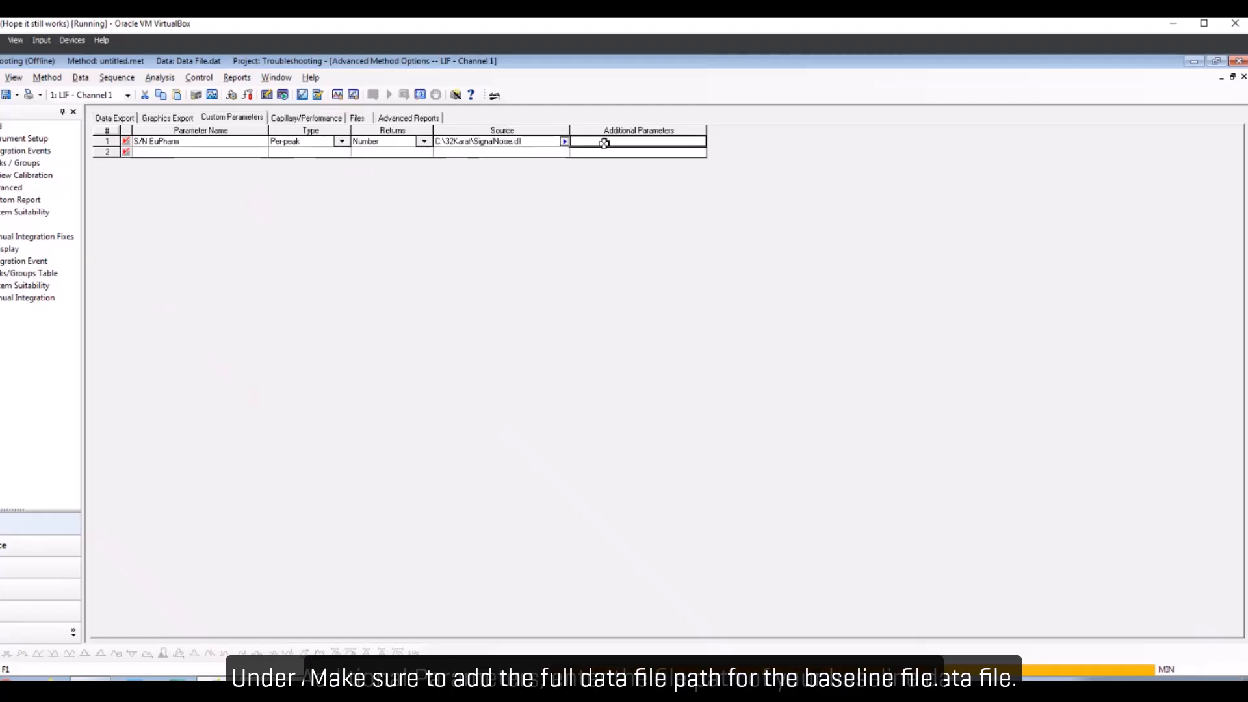
pyautogui.write('Z:\\Internal\\SN Examples\\blank.dat')
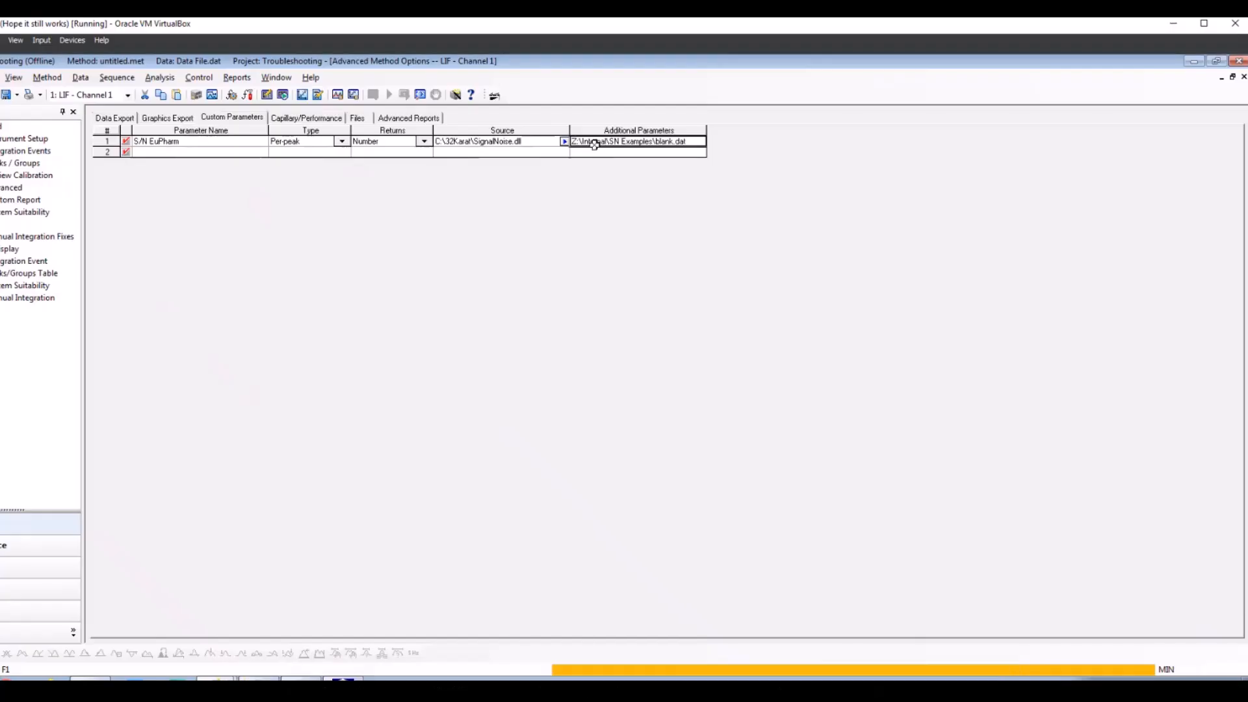
pyautogui.click(338, 97)
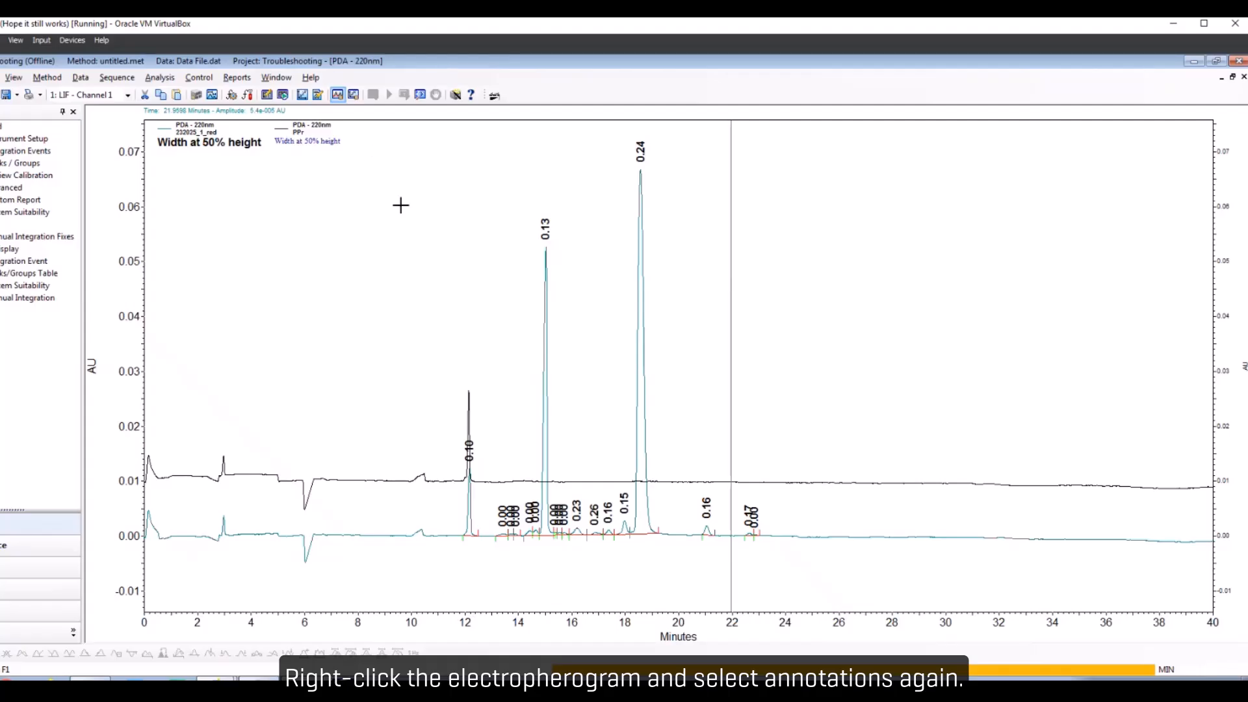
# Add the custom S/N EuPharm parameter as the peak annotation and apply it to all traces
pyautogui.rightClick(372, 154)
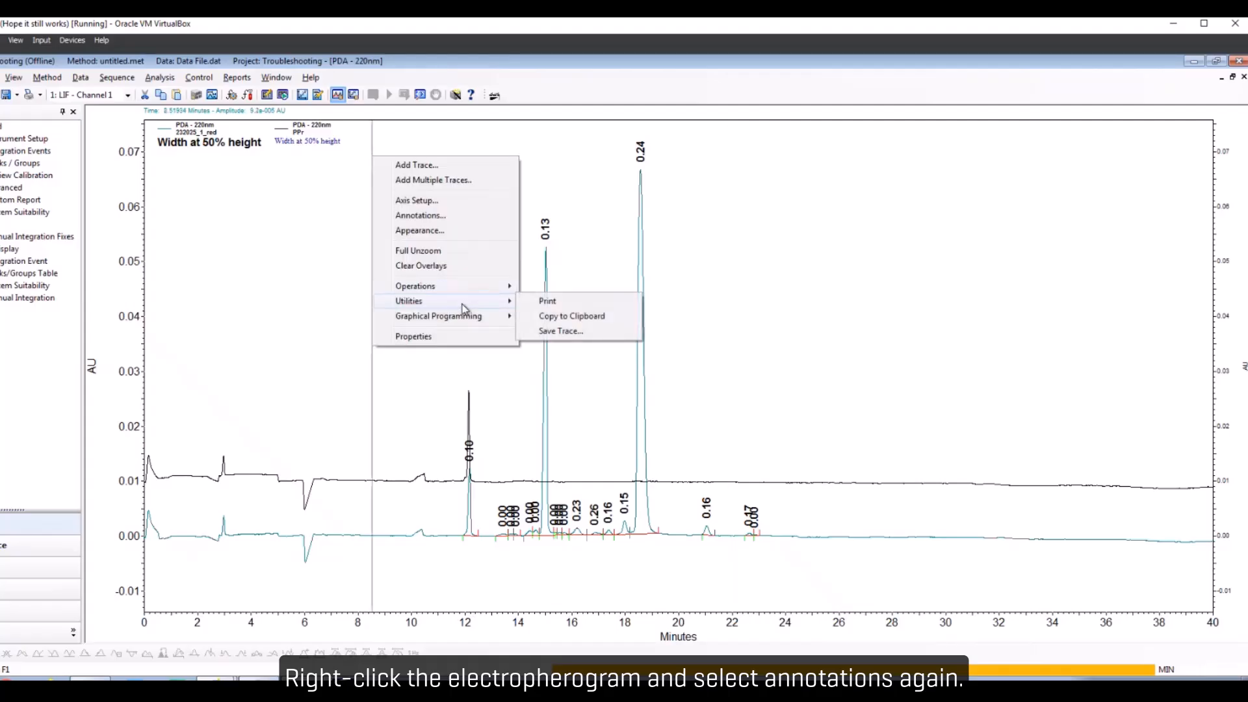
pyautogui.click(422, 220)
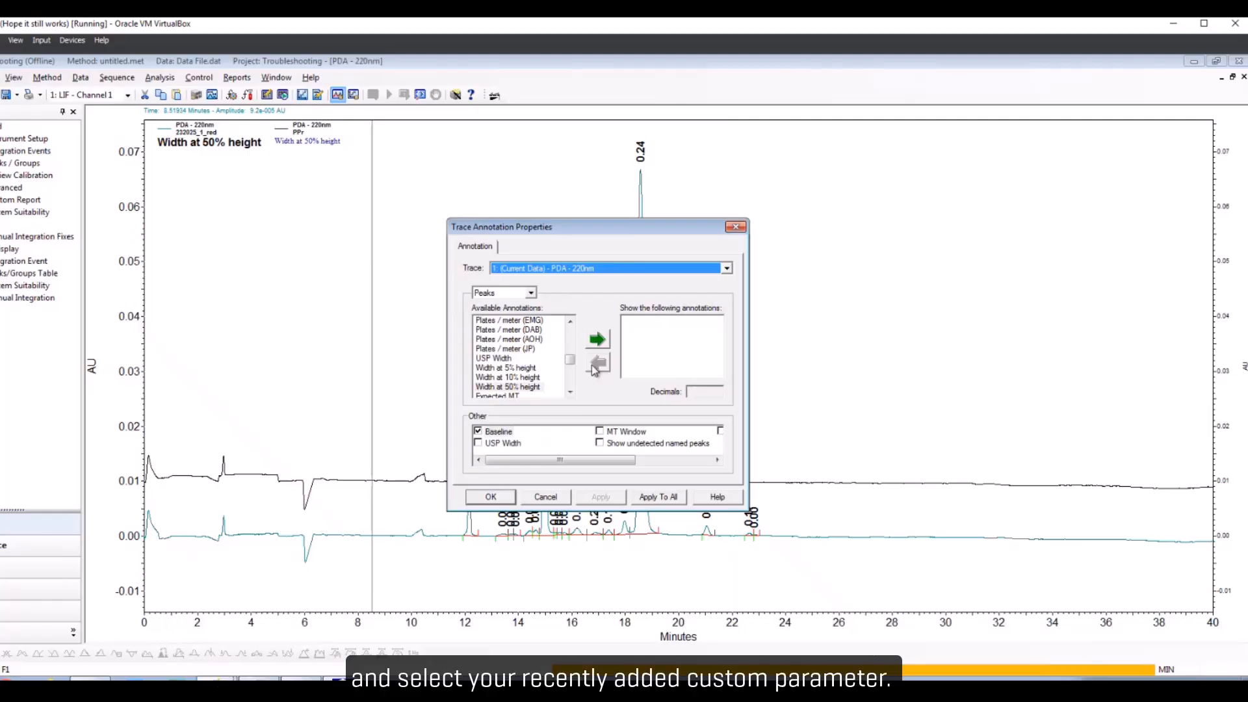
pyautogui.moveTo(570, 359); pyautogui.dragTo(571, 388)
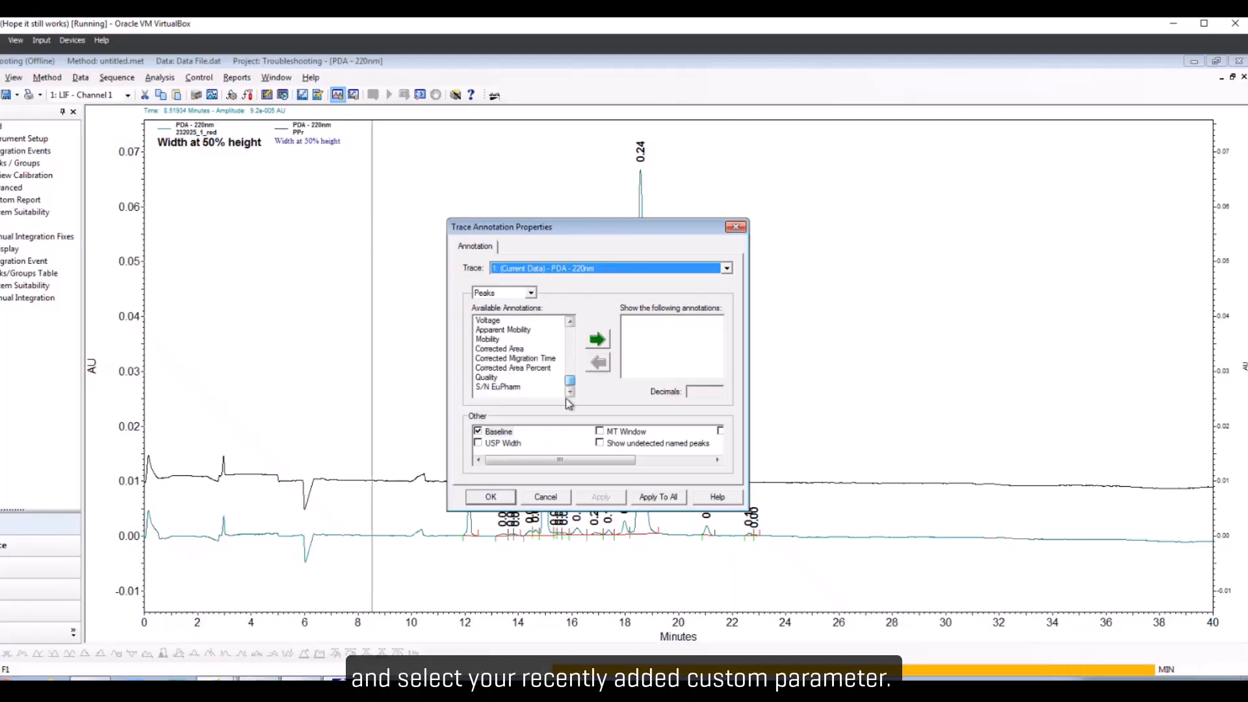
pyautogui.doubleClick(494, 388)
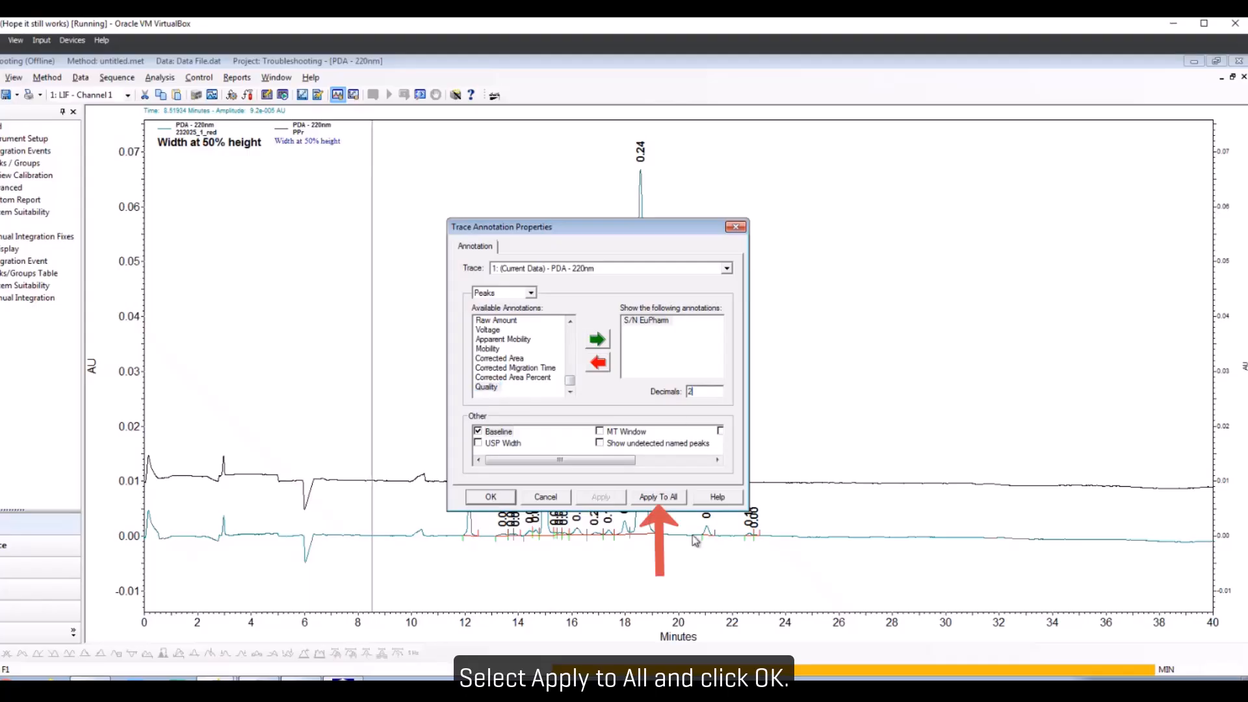
pyautogui.click(658, 496)
pyautogui.click(507, 497)
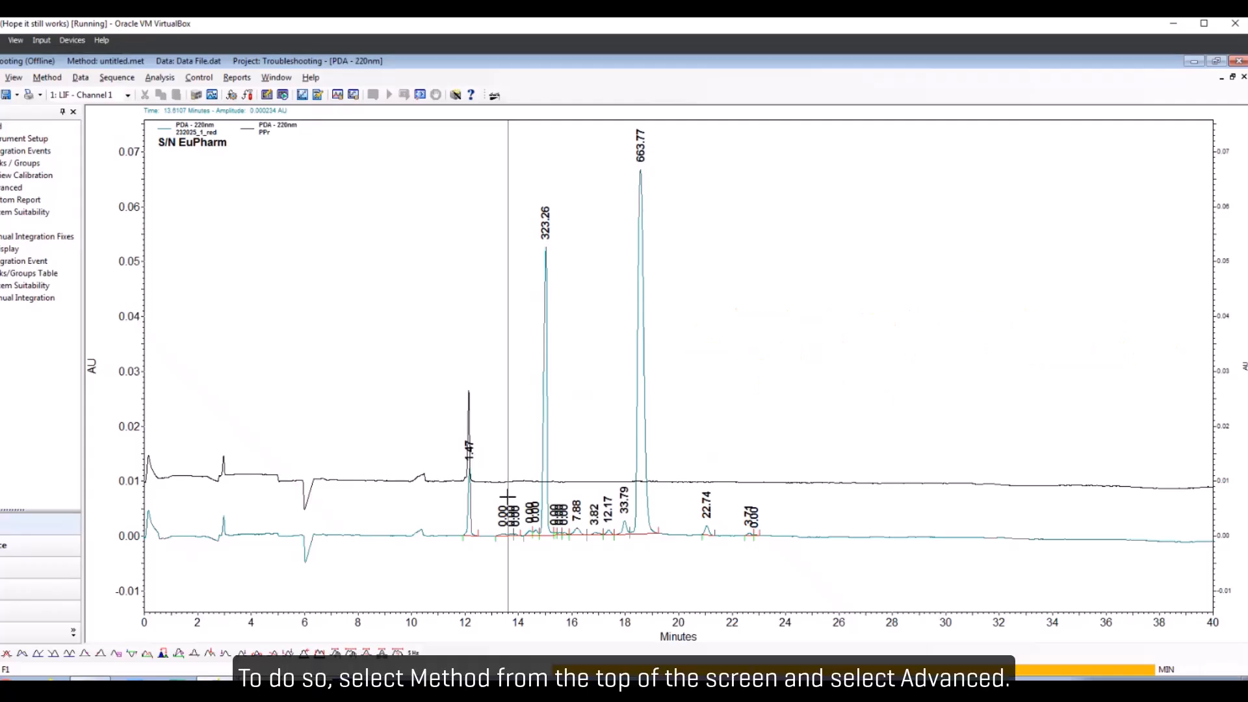
# Duplicate the S/N EuPharm custom parameter row in the advanced method options and name the copy S/N EuPharm segment
pyautogui.click(47, 77)
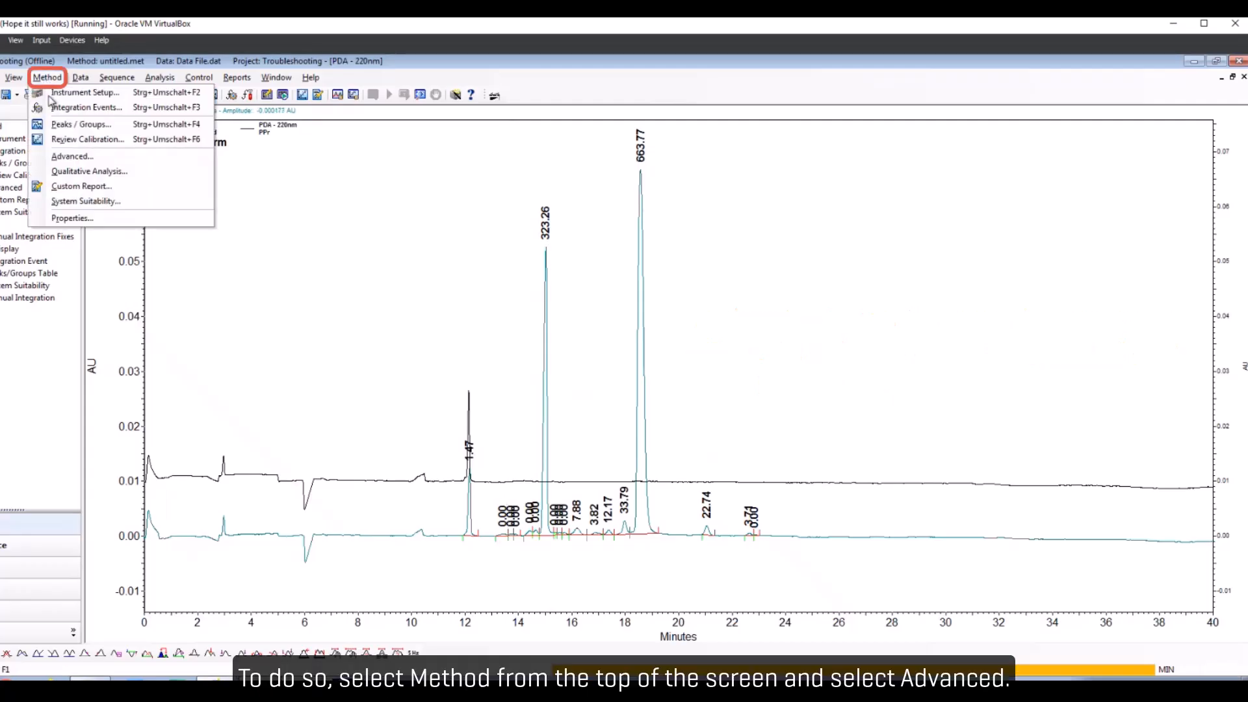
pyautogui.click(63, 157)
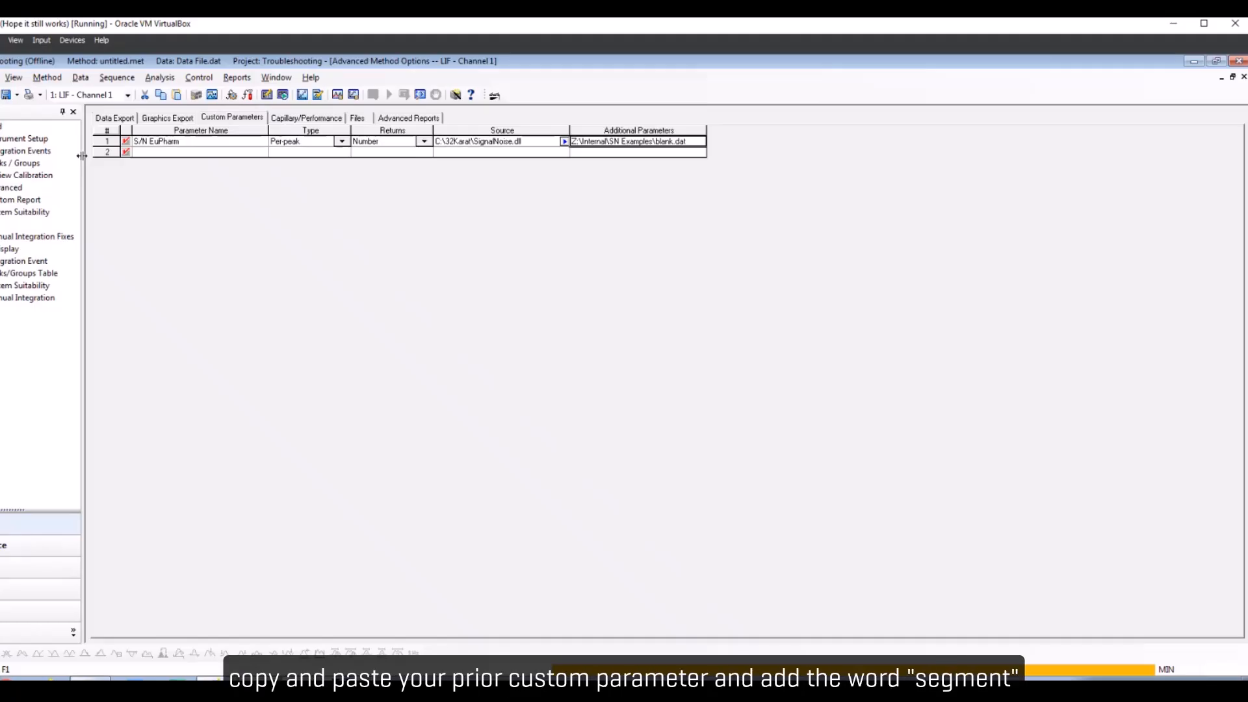
pyautogui.click(107, 141)
pyautogui.hotkey('ctrl', 'c')
pyautogui.click(107, 152)
pyautogui.hotkey('ctrl', 'v')
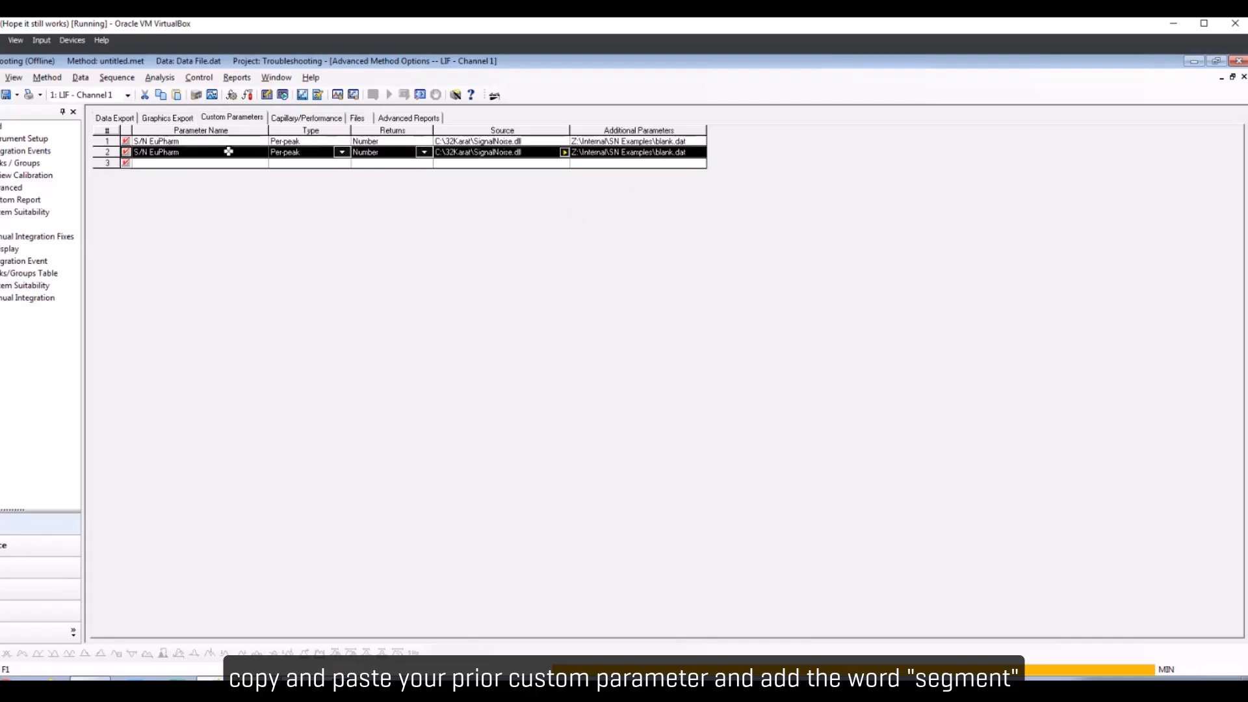
pyautogui.click(229, 151)
pyautogui.write('segment')
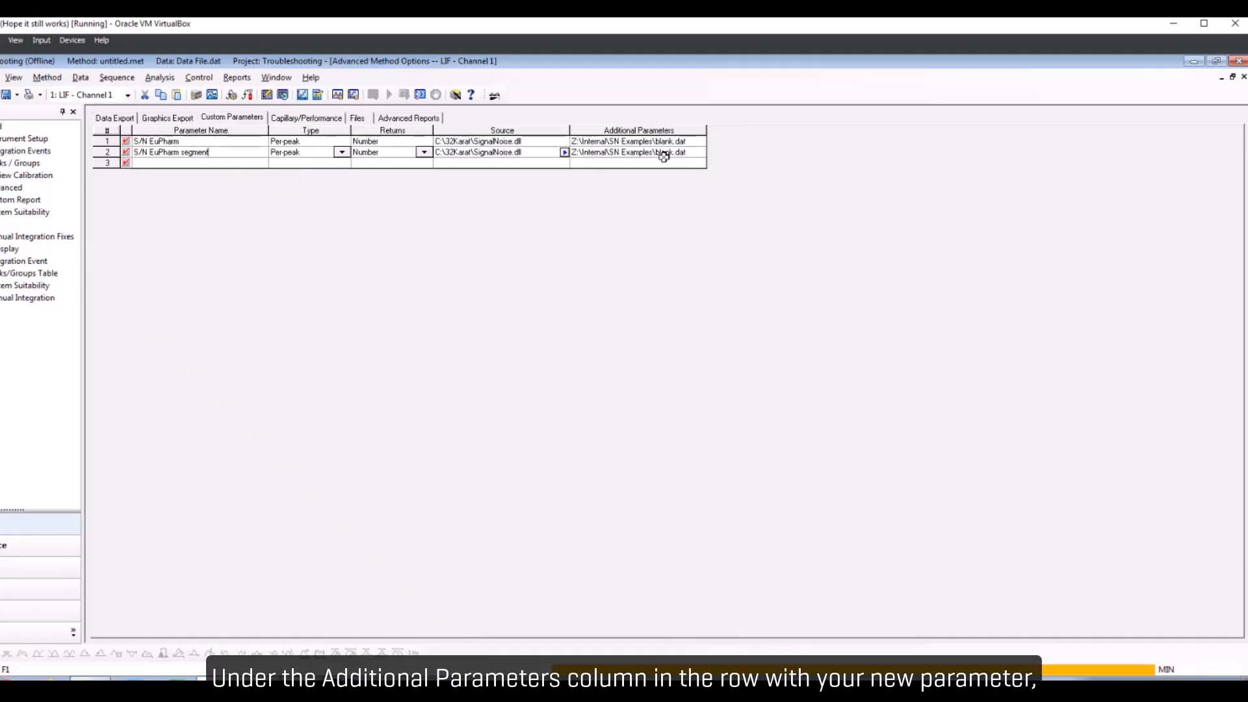
# Append the time interval ;13.0;16.0; after blank.dat in the S/N EuPharm segment row's additional parameters and reanalyze the current data
pyautogui.click(685, 154)
pyautogui.click(695, 153)
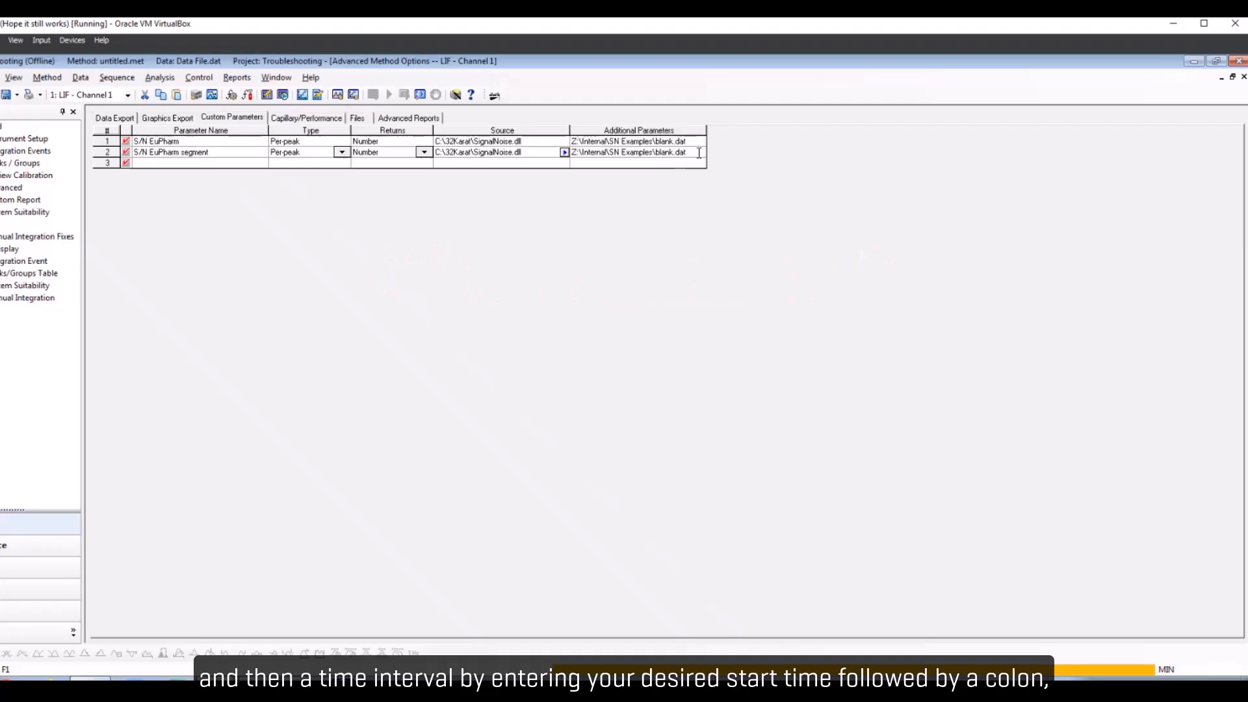
pyautogui.write('13.0;16.0;')
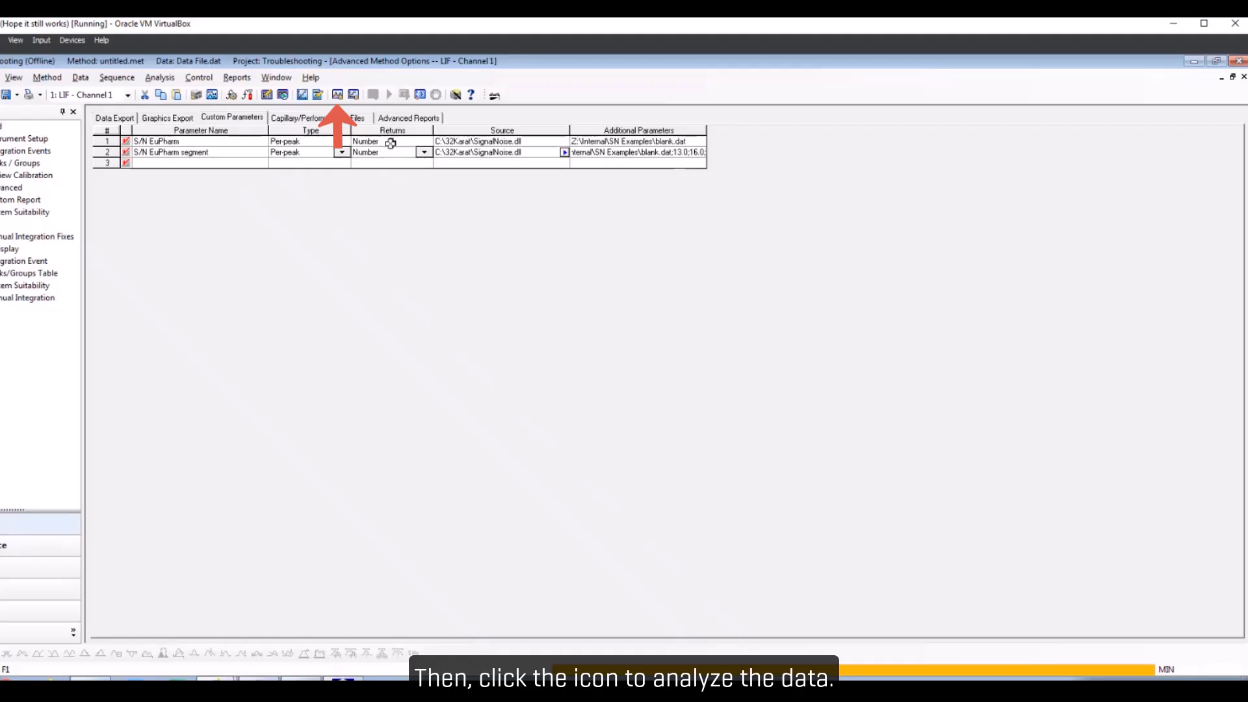
pyautogui.click(337, 94)
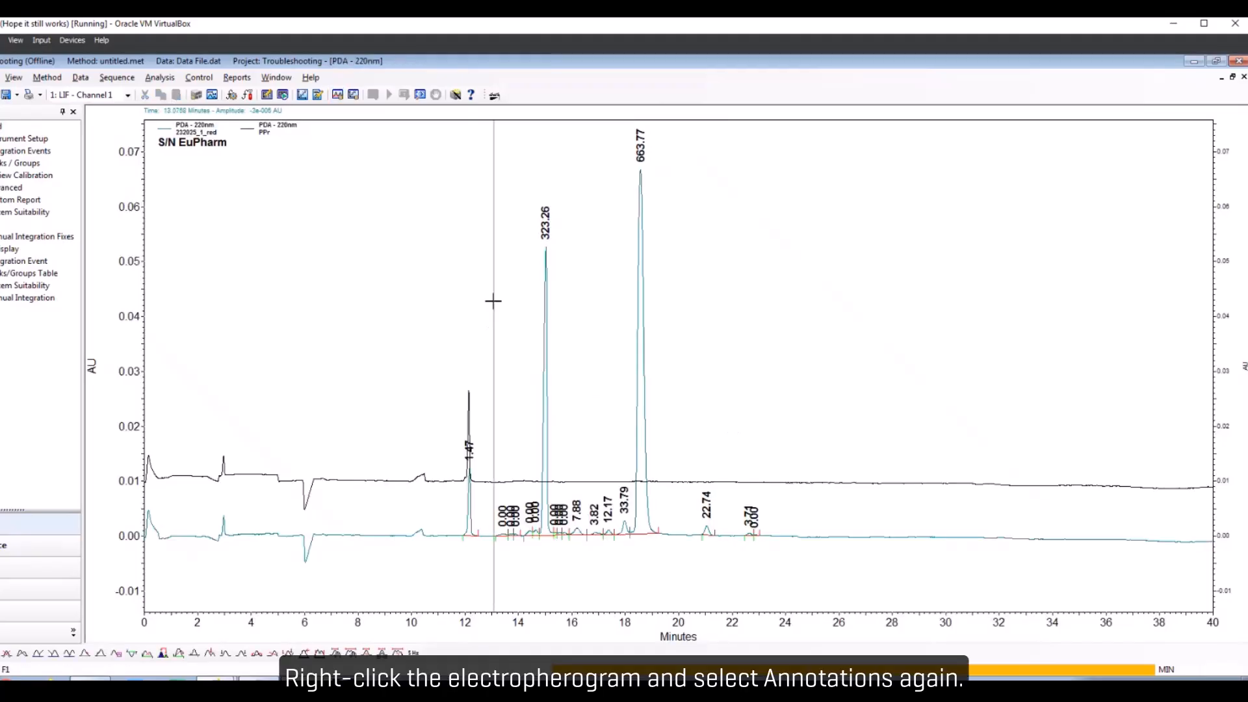
# Add S/N EuPharm segment as the peak annotation on the electropherogram and apply it to all traces
pyautogui.rightClick(493, 299)
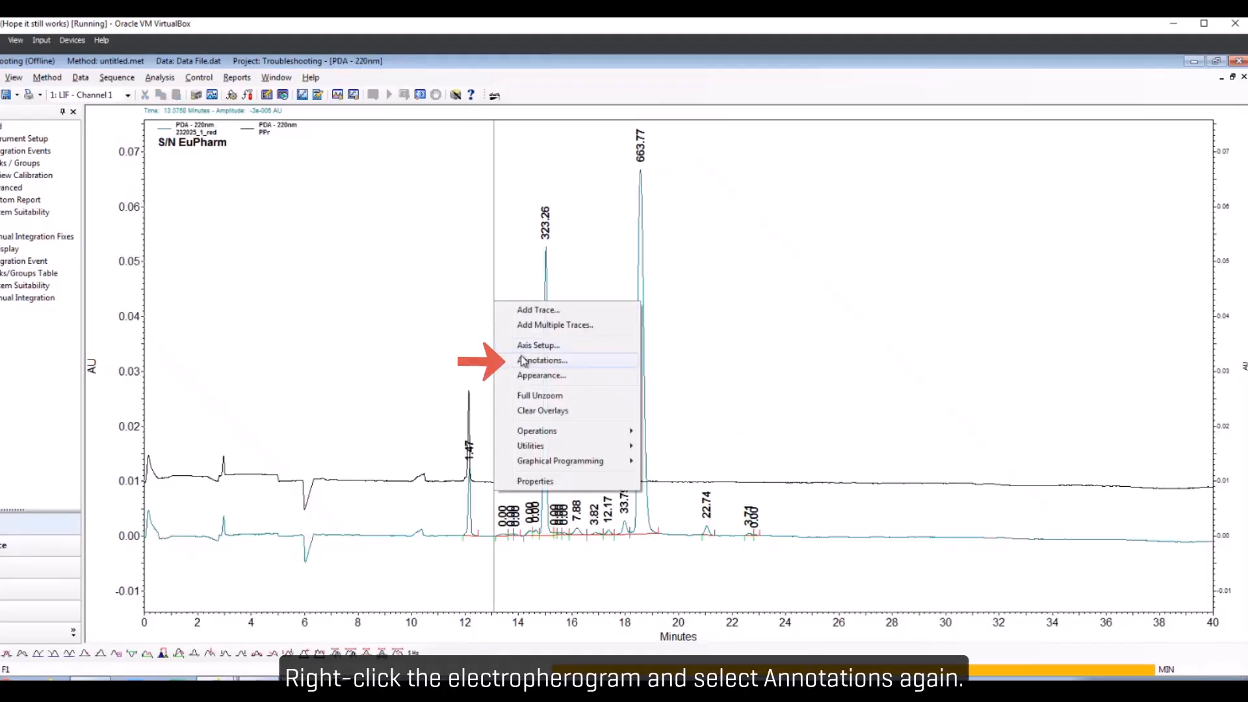
pyautogui.click(523, 361)
pyautogui.click(569, 387)
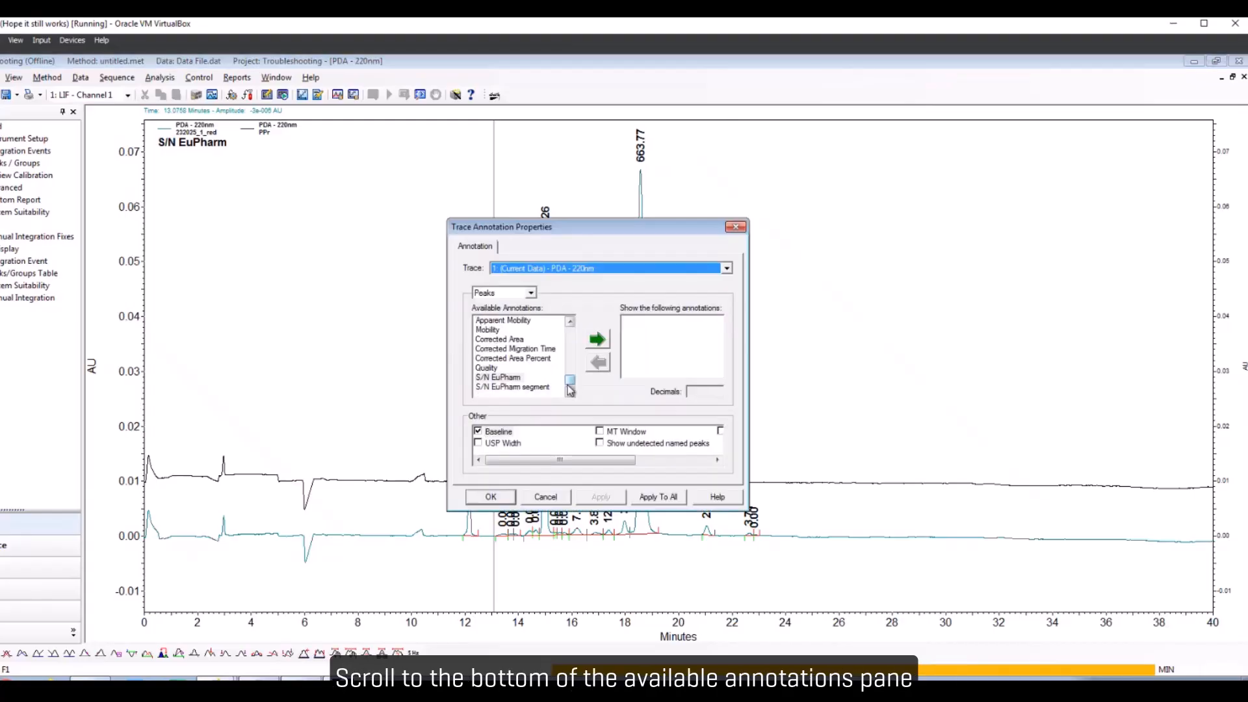
pyautogui.click(544, 389)
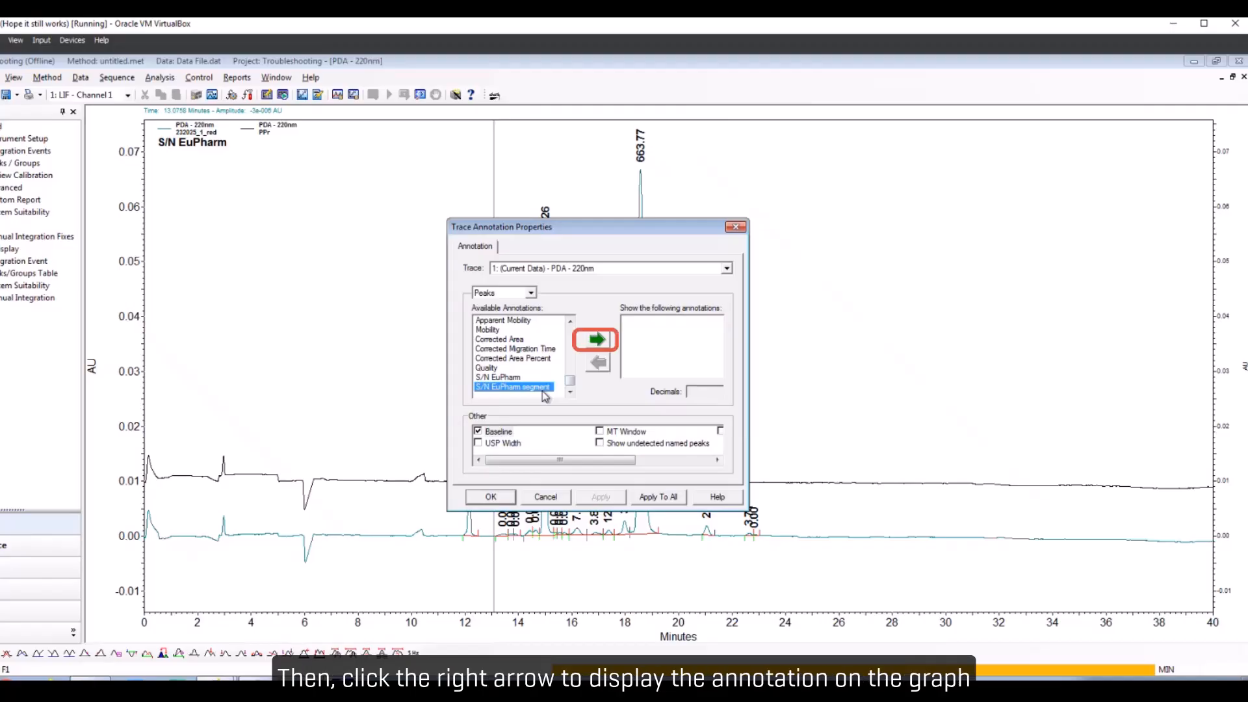
pyautogui.click(597, 339)
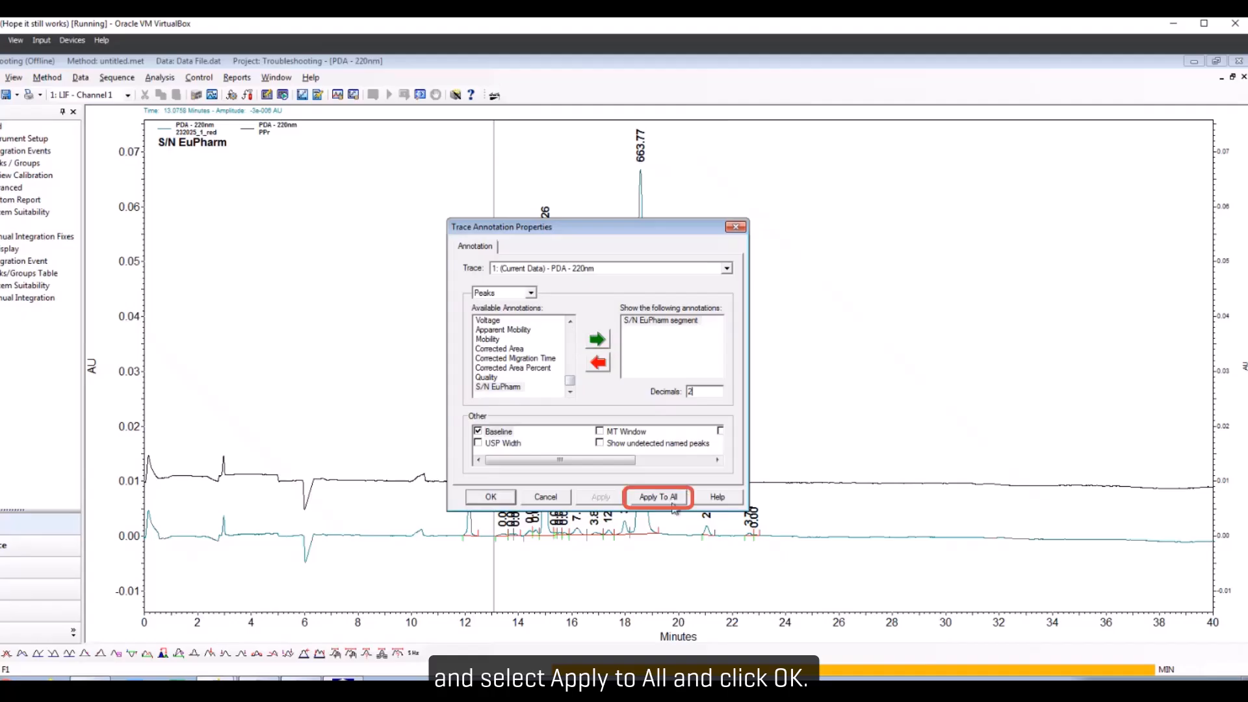
pyautogui.click(663, 497)
pyautogui.click(494, 497)
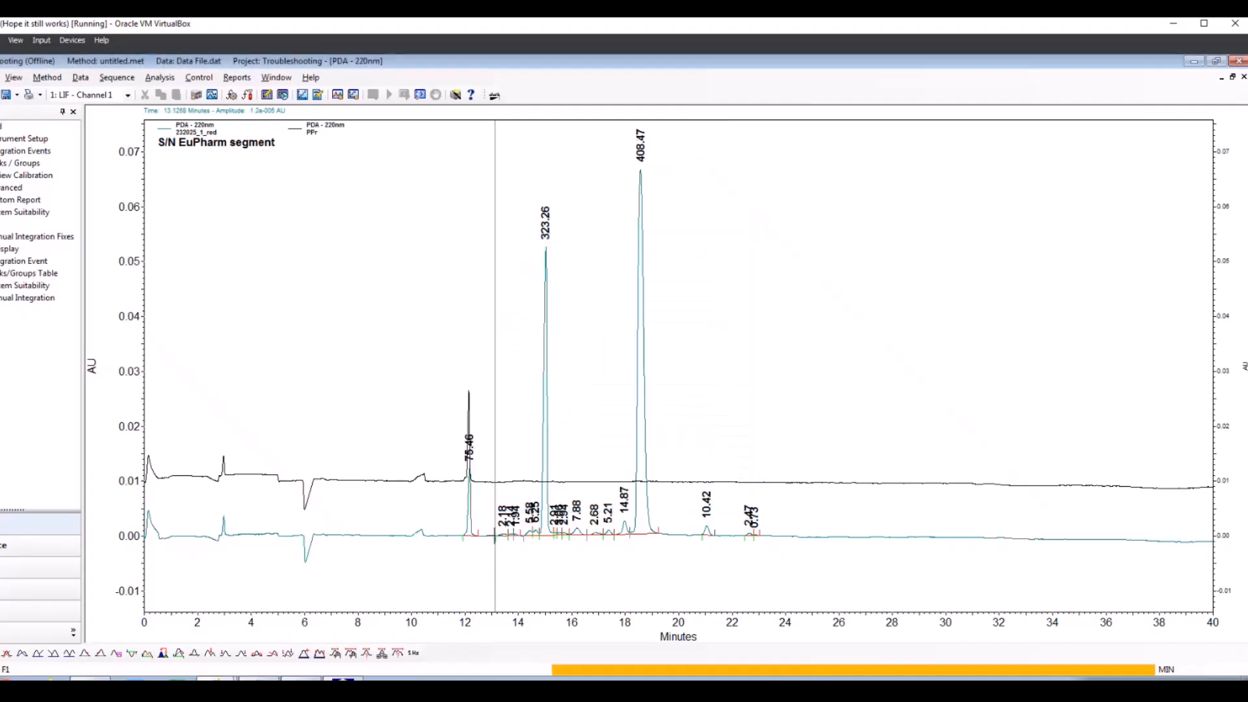